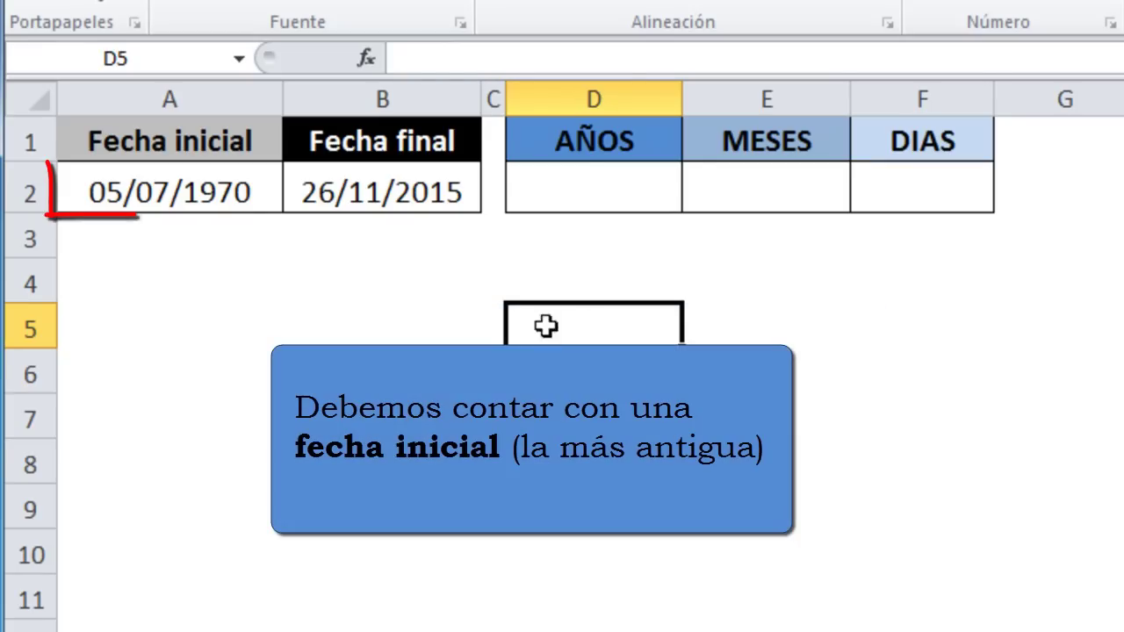
Step: Look over the start date in A2 and the end date in B2
left_click(185, 187)
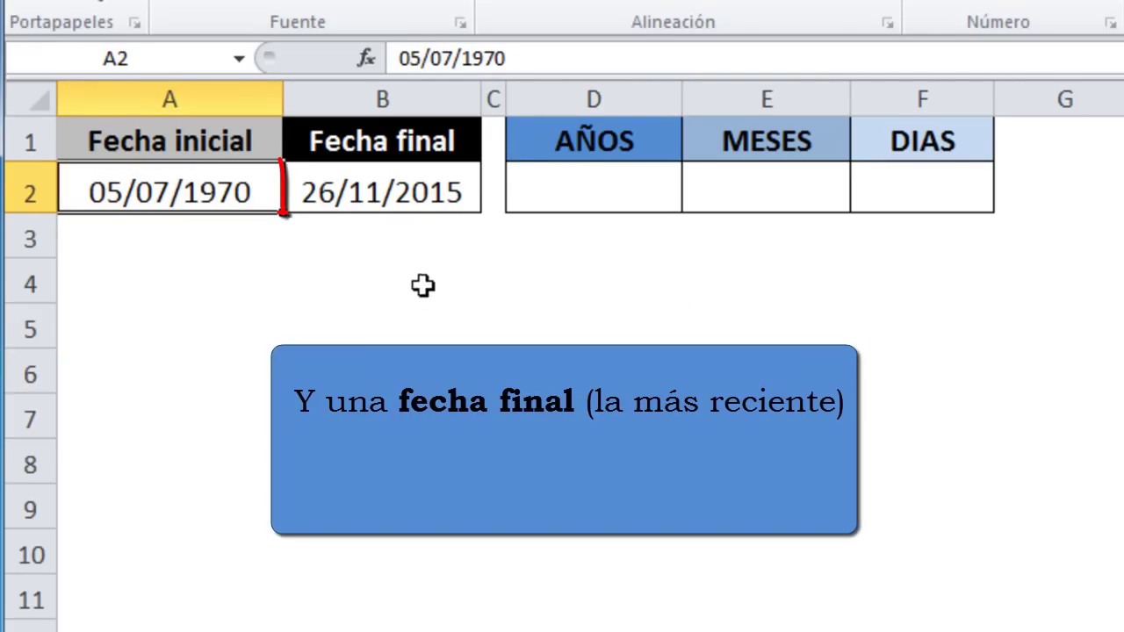
left_click(435, 186)
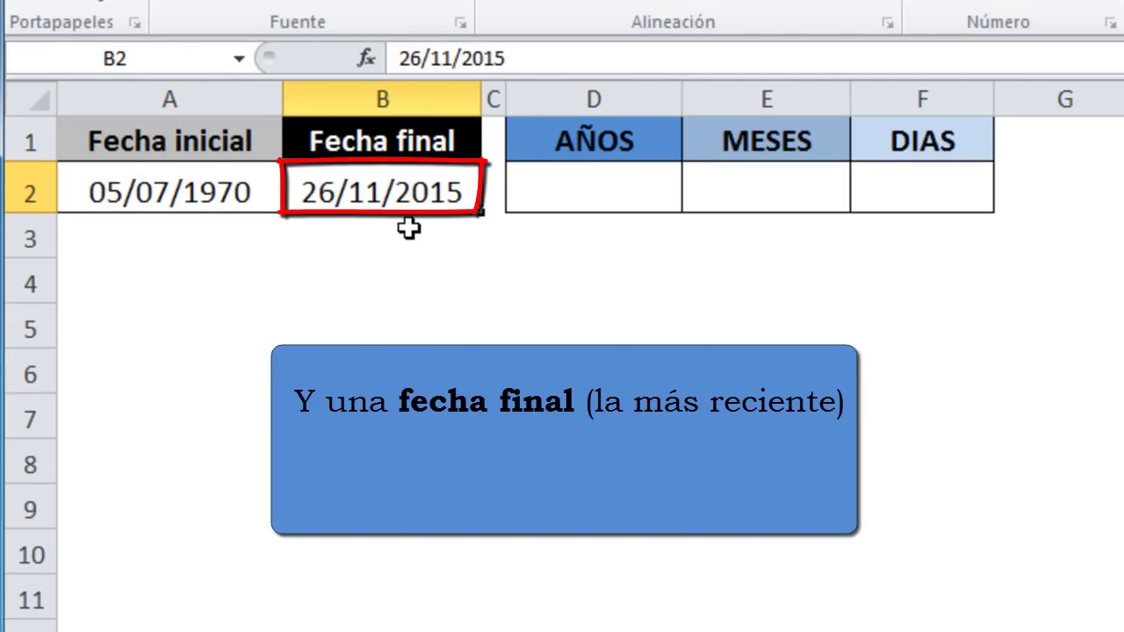
left_click(420, 342)
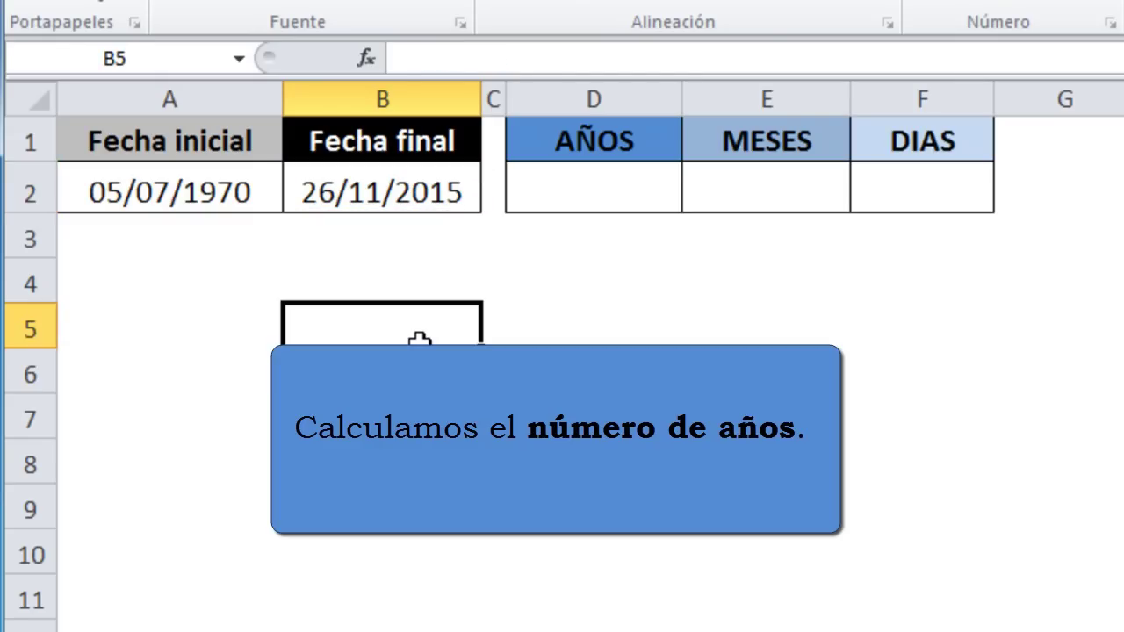
Step: In D2, start the formula =SIFECHA(A2;B2; with A2 as start and B2 as end
left_click(569, 187)
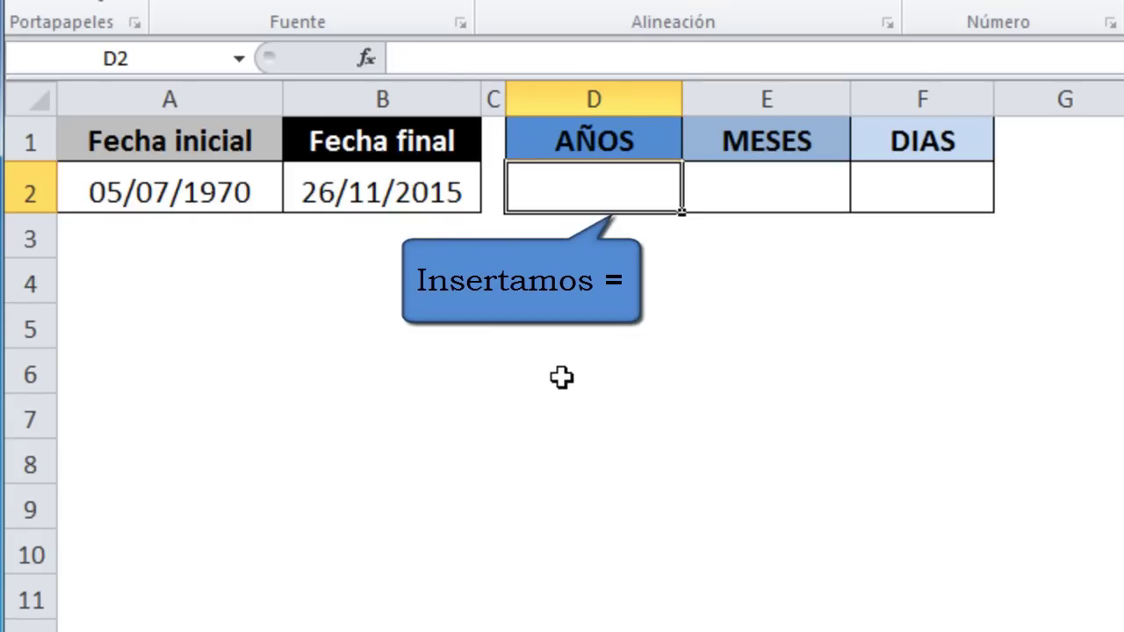
type("=SIFECHA")
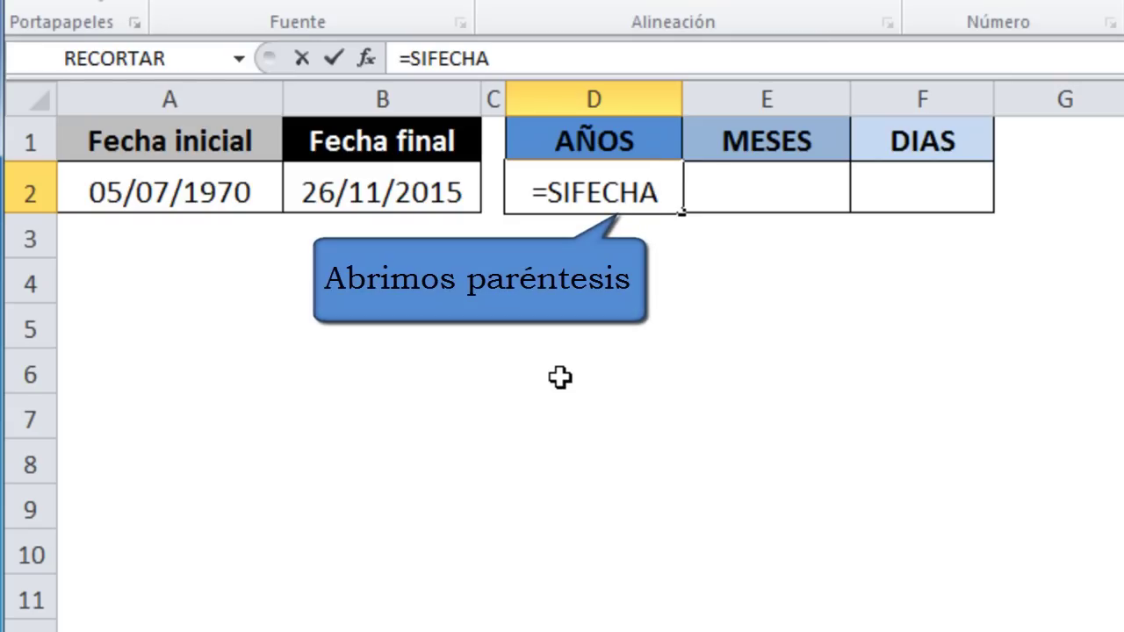
type("(")
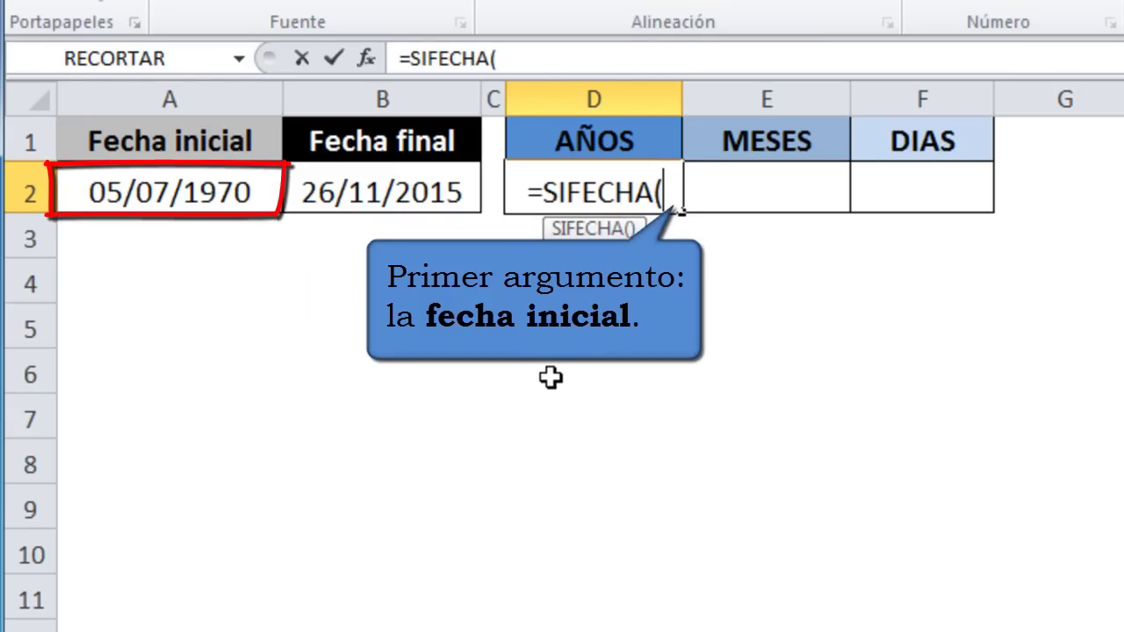
left_click(165, 187)
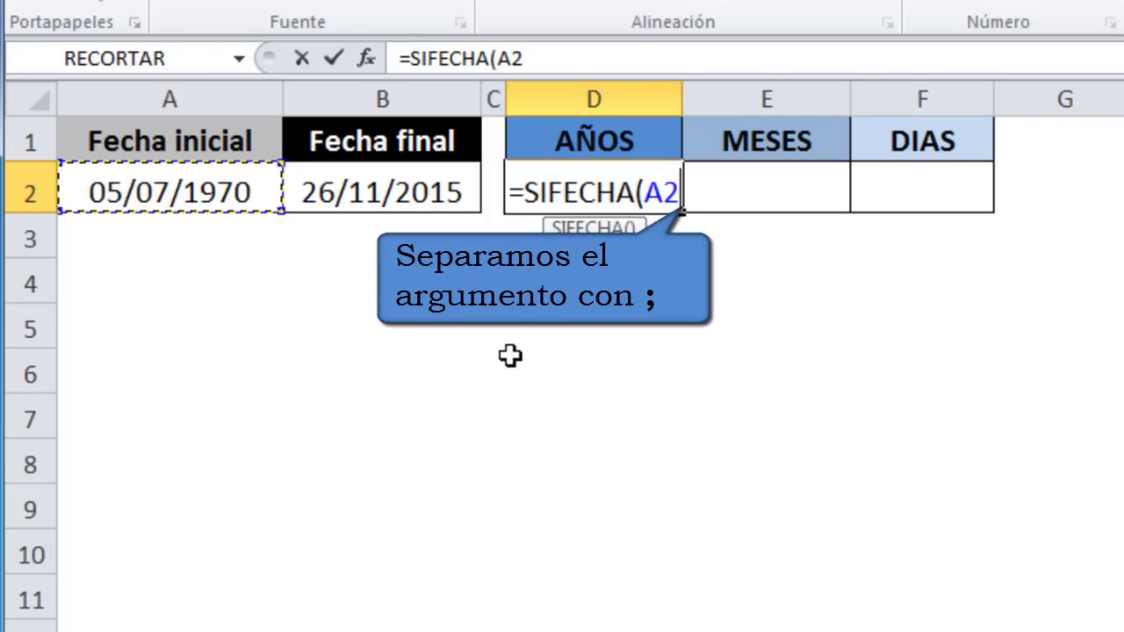
type(";")
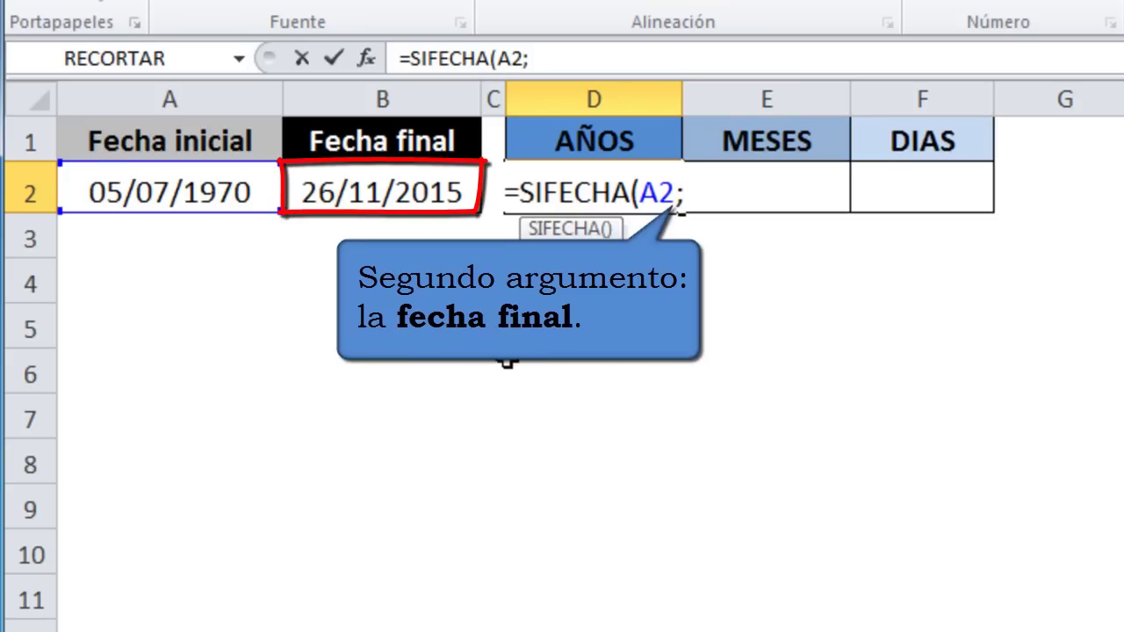
left_click(373, 186)
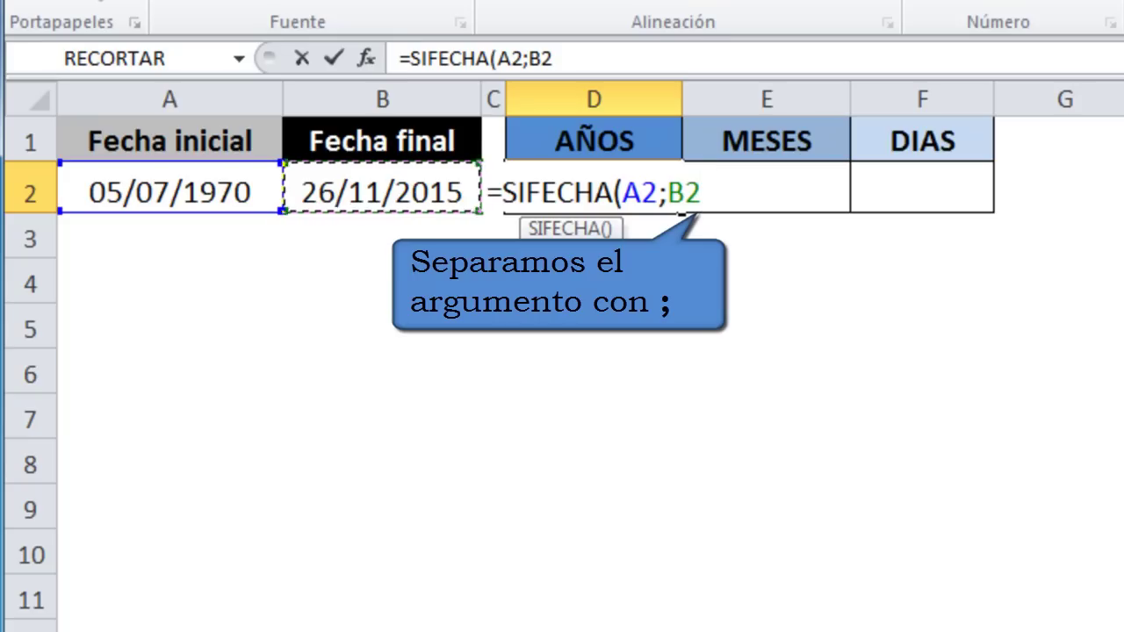
type(";")
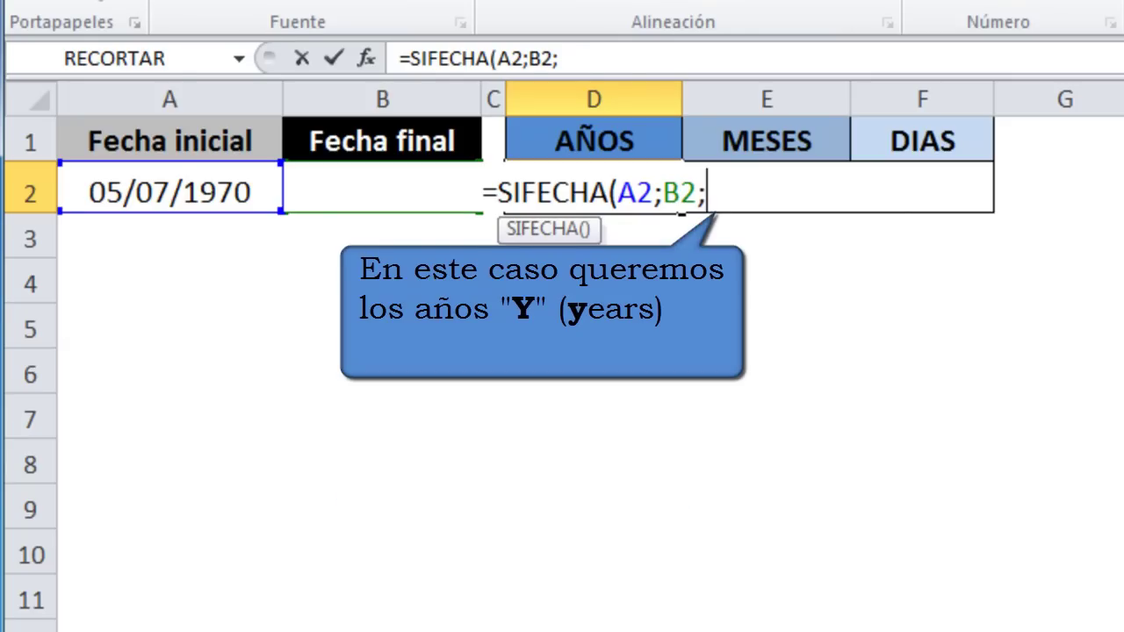
Step: Finish D2 as =SIFECHA(A2;B2;"Y") so it shows 45 years
type("\"")
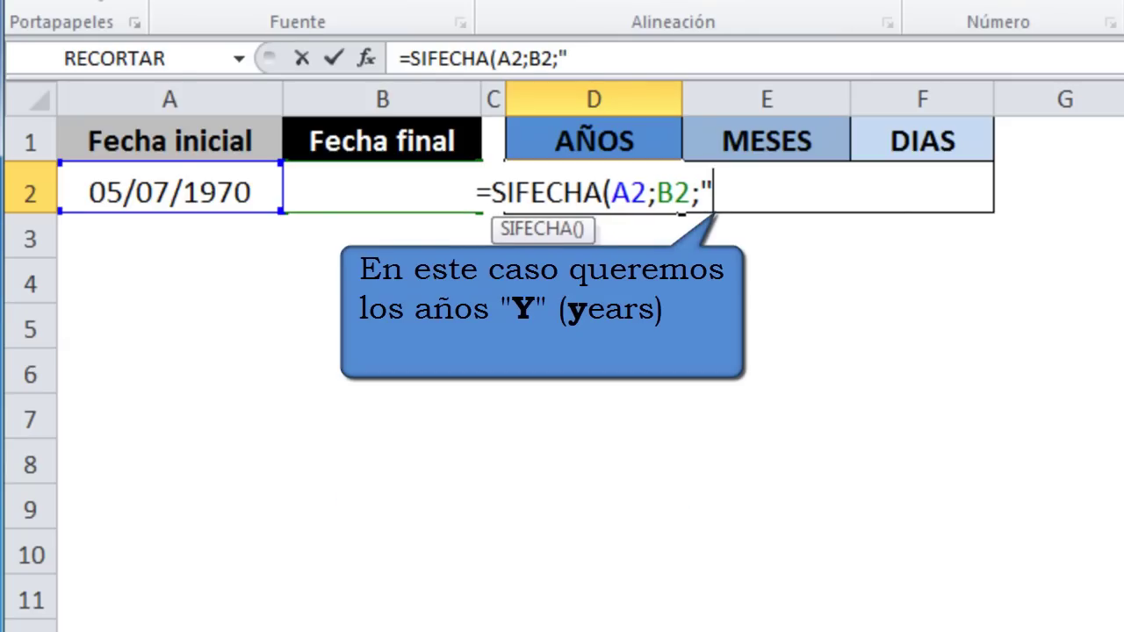
type("Y")
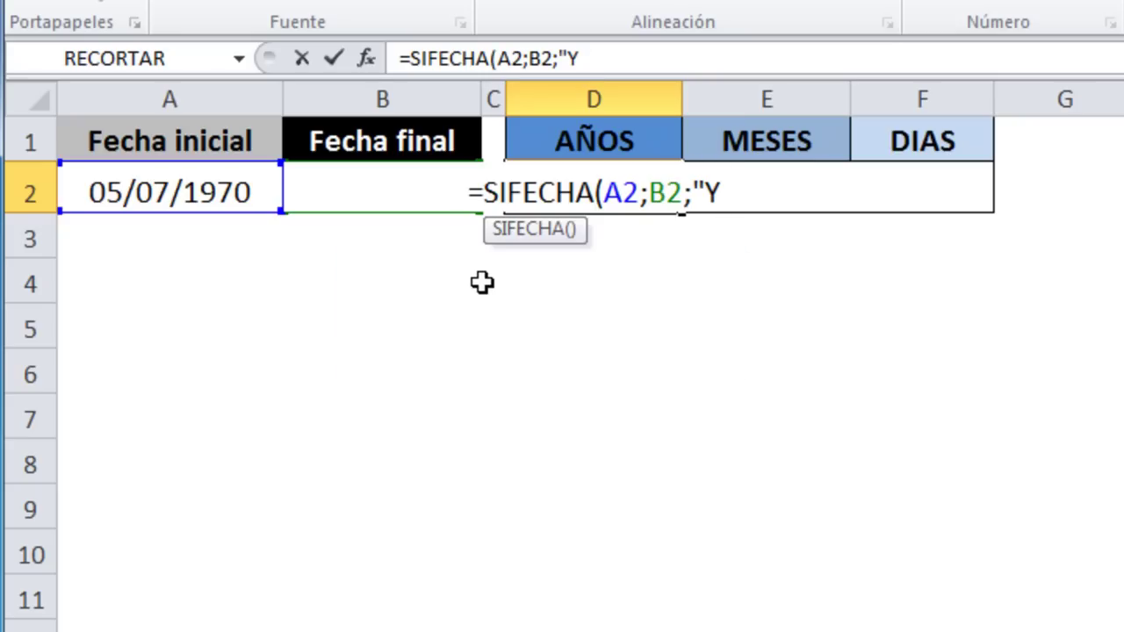
type("\"")
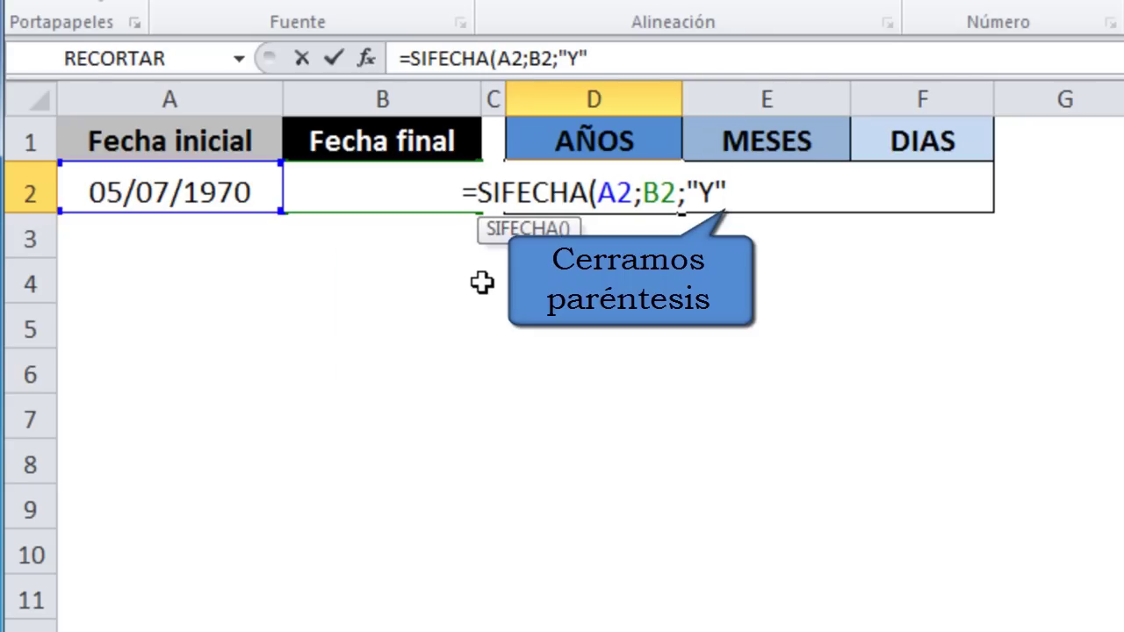
type(")")
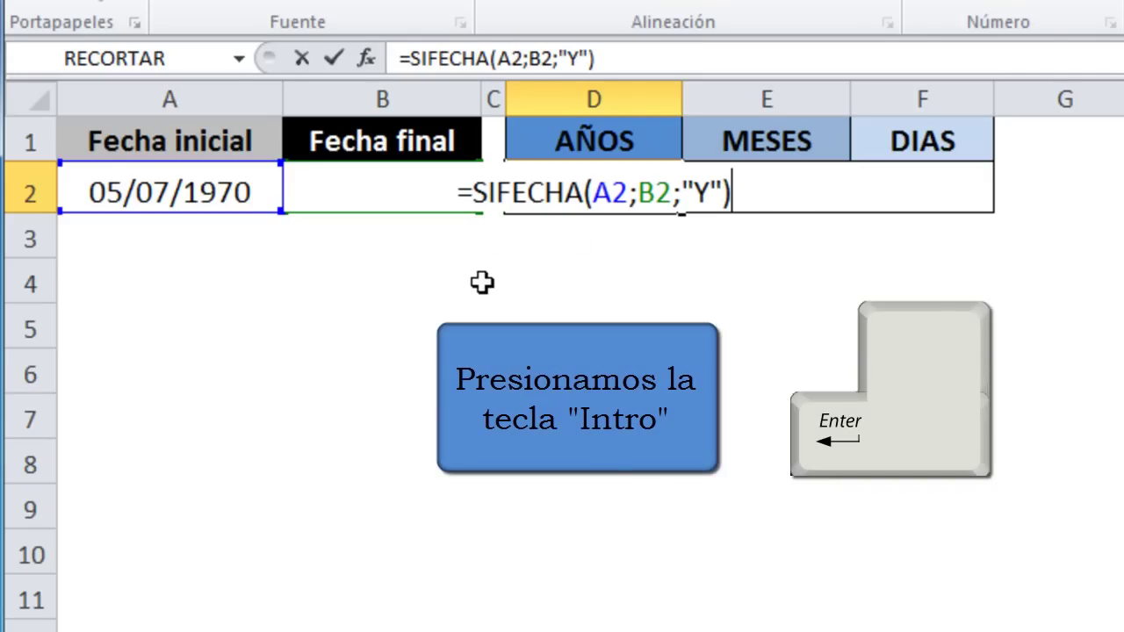
key("Return")
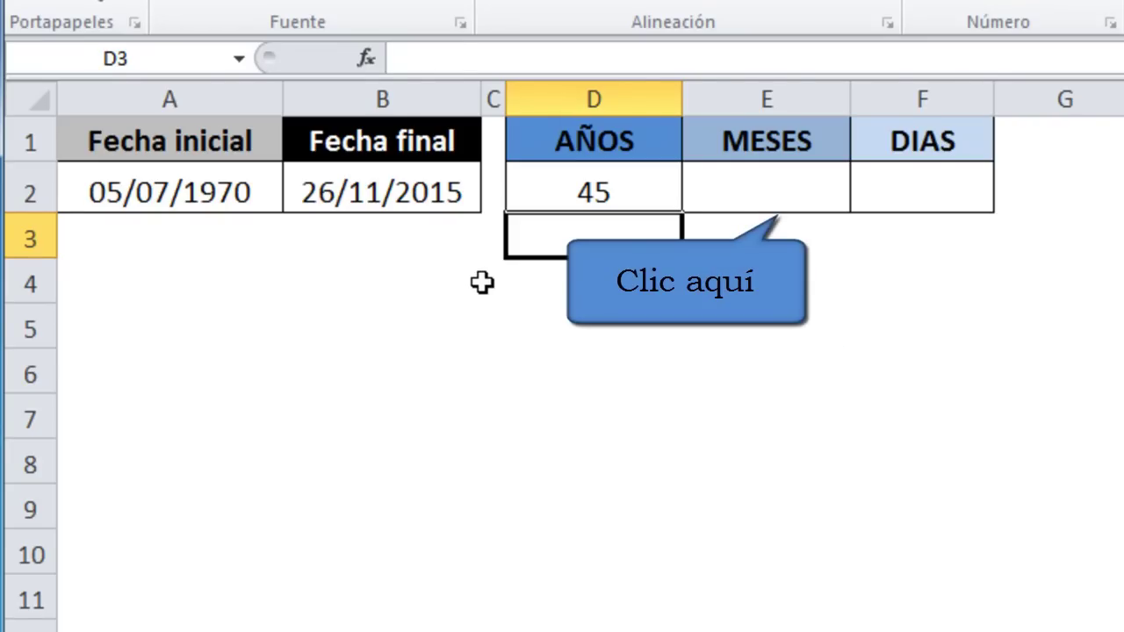
Step: Enter =SIFECHA(A2;B2;"M") in E2 to get 544 total months
left_click(757, 184)
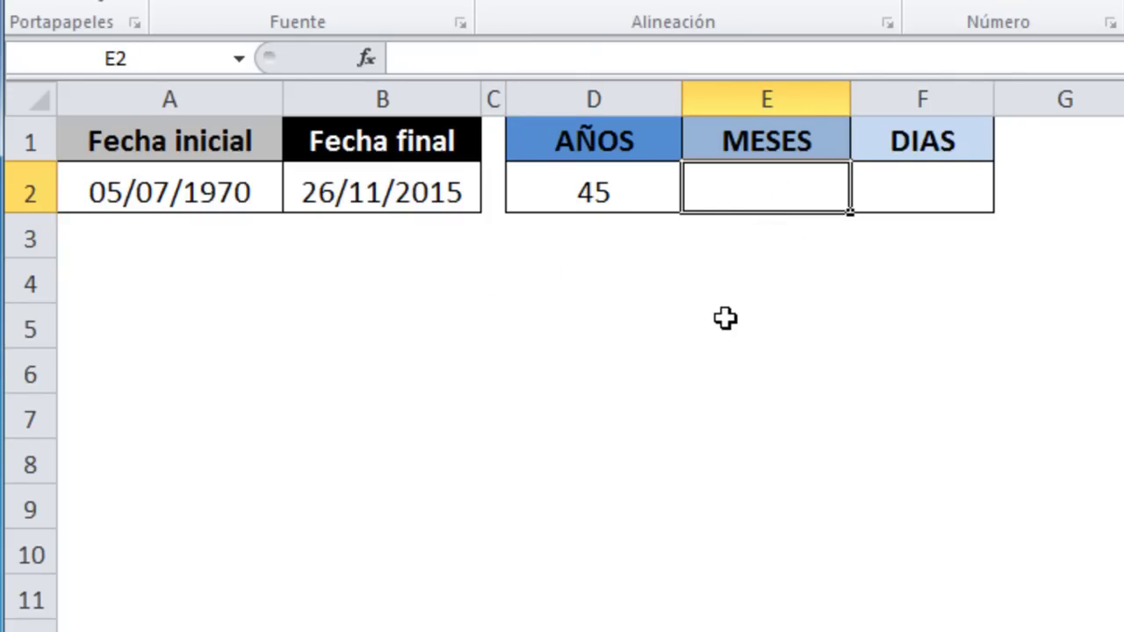
type("=")
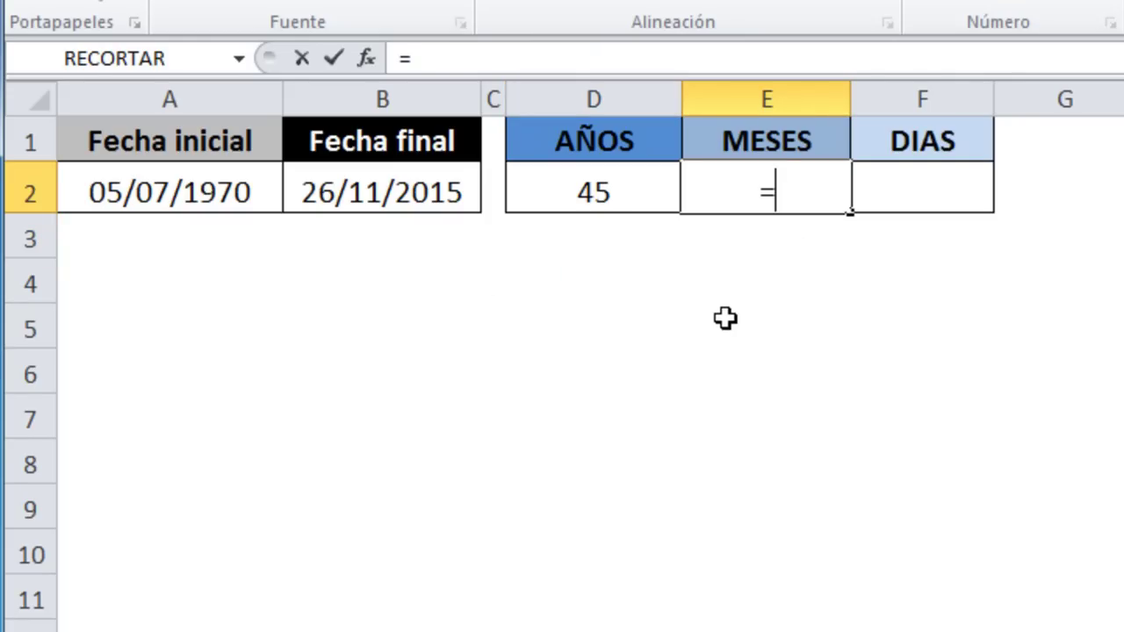
type("SIFECHA")
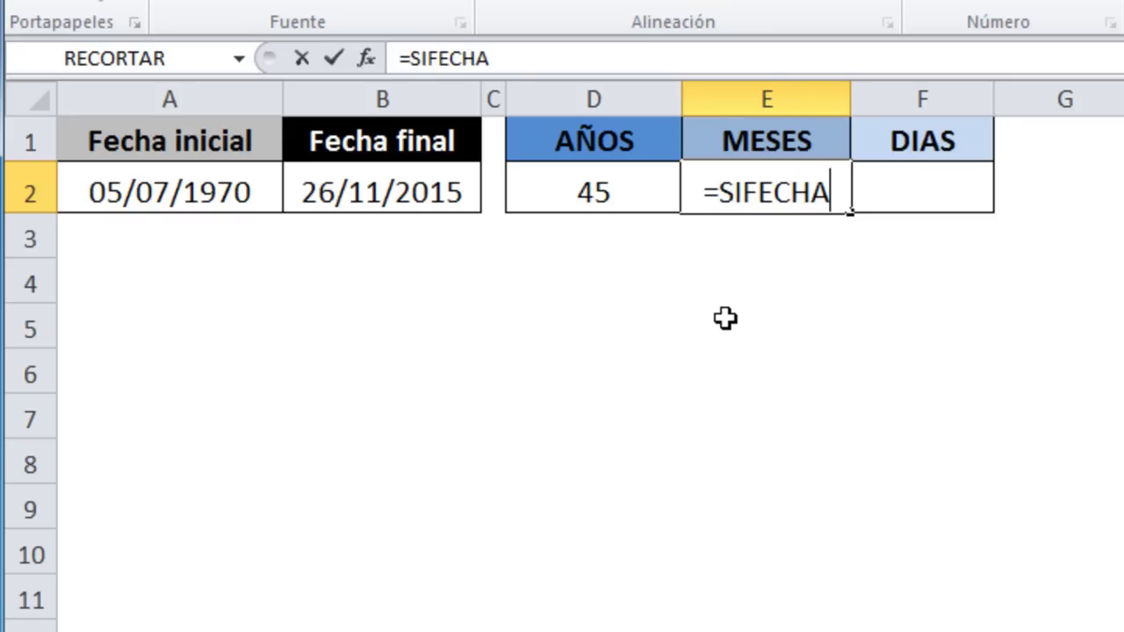
type("(")
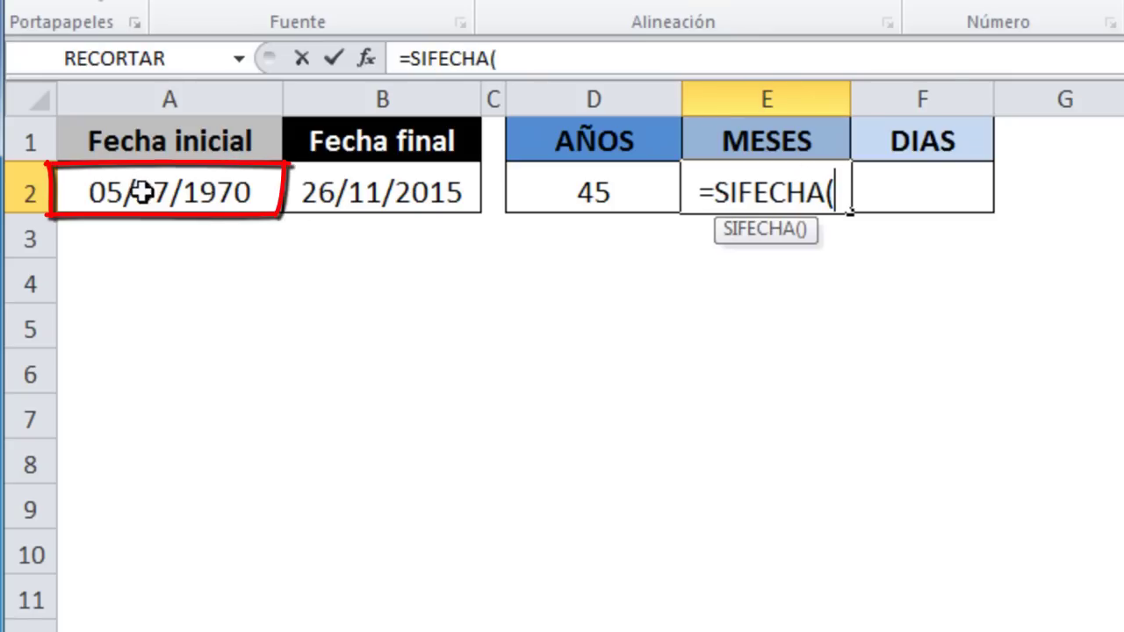
left_click(168, 191)
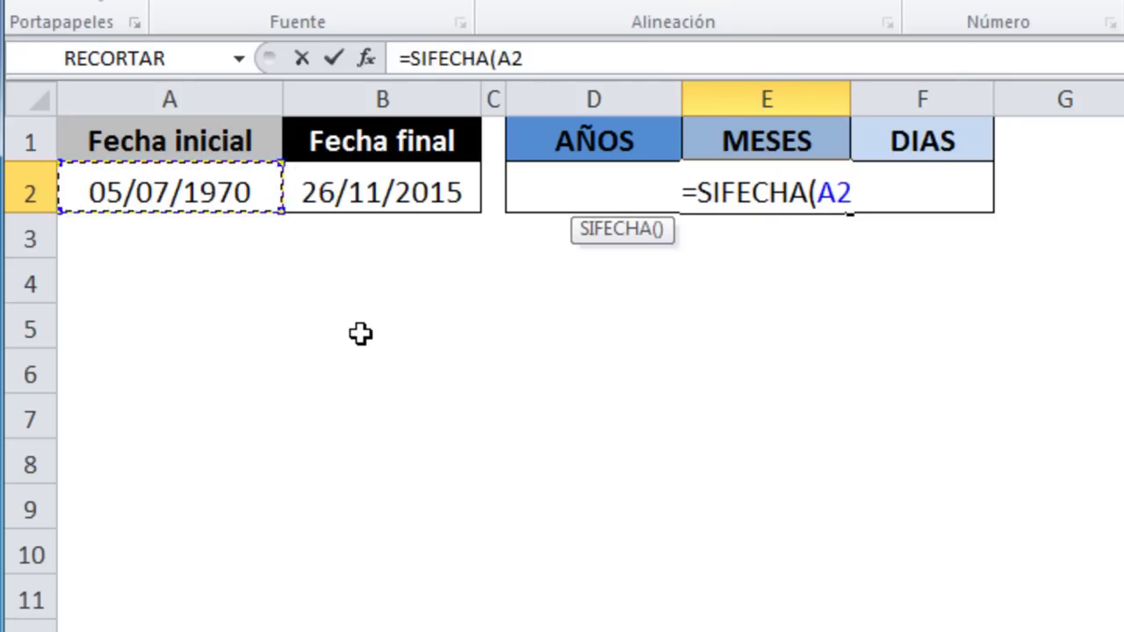
type(";")
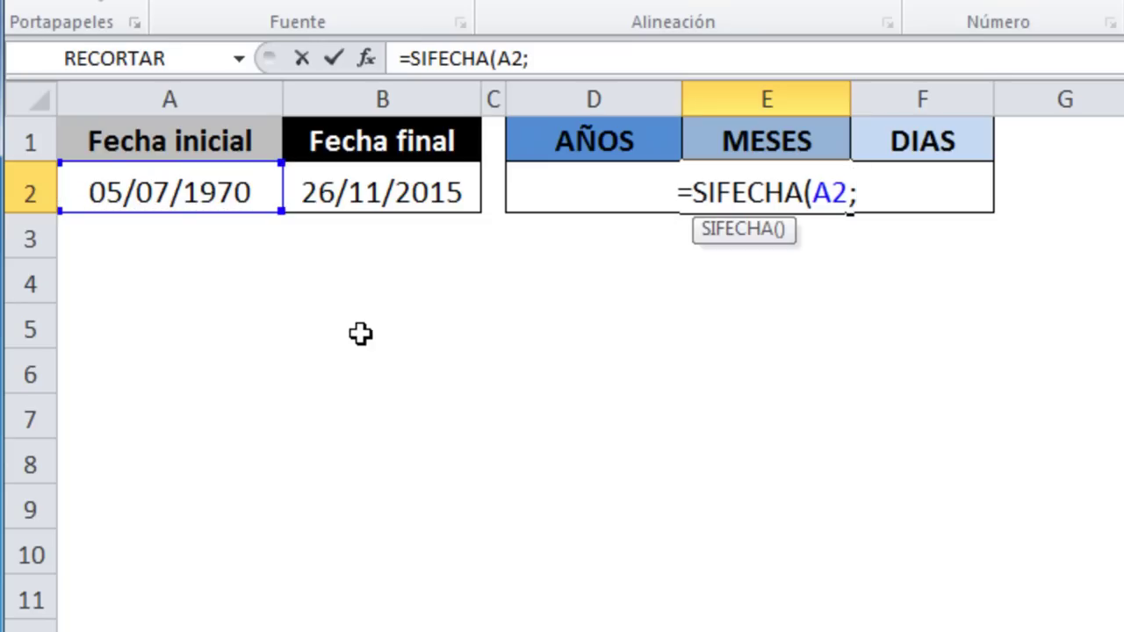
left_click(383, 195)
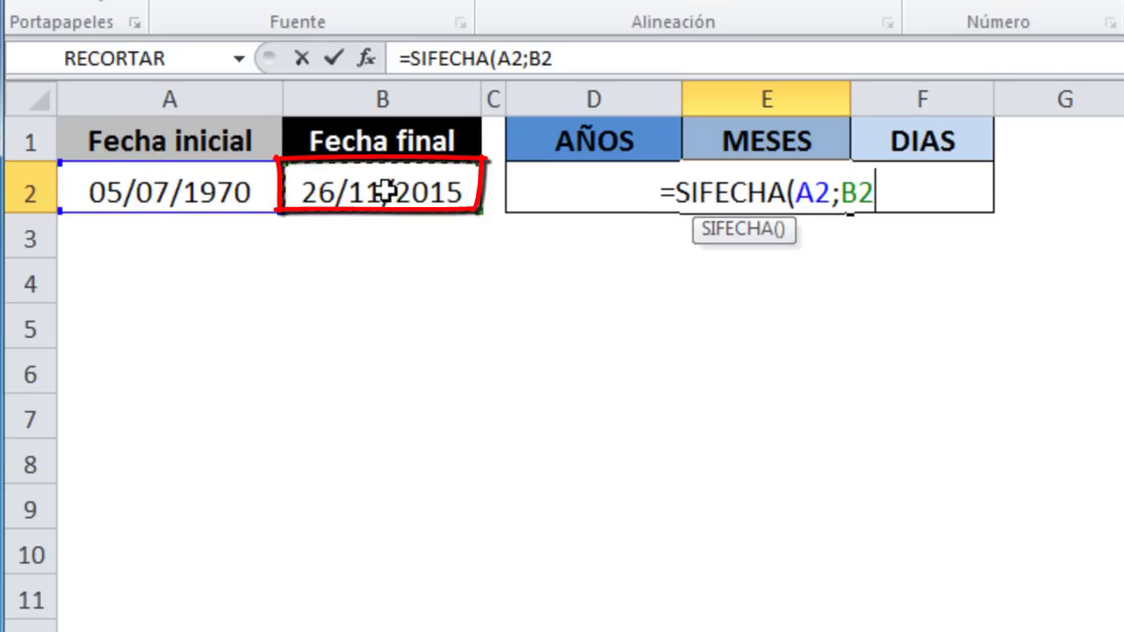
type(";")
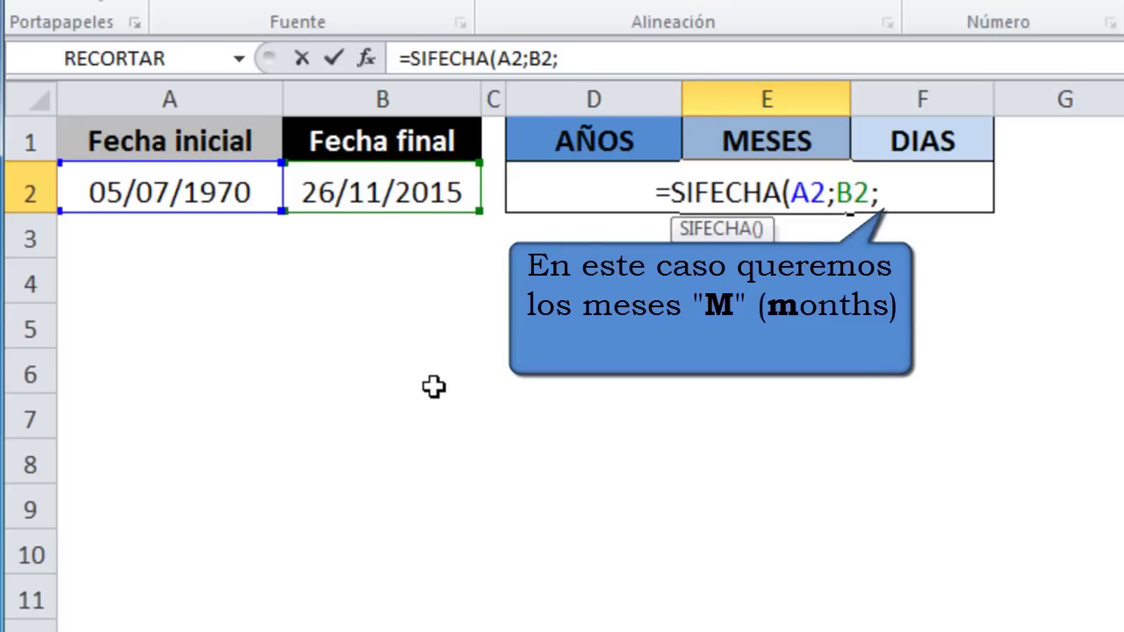
type("\"M")
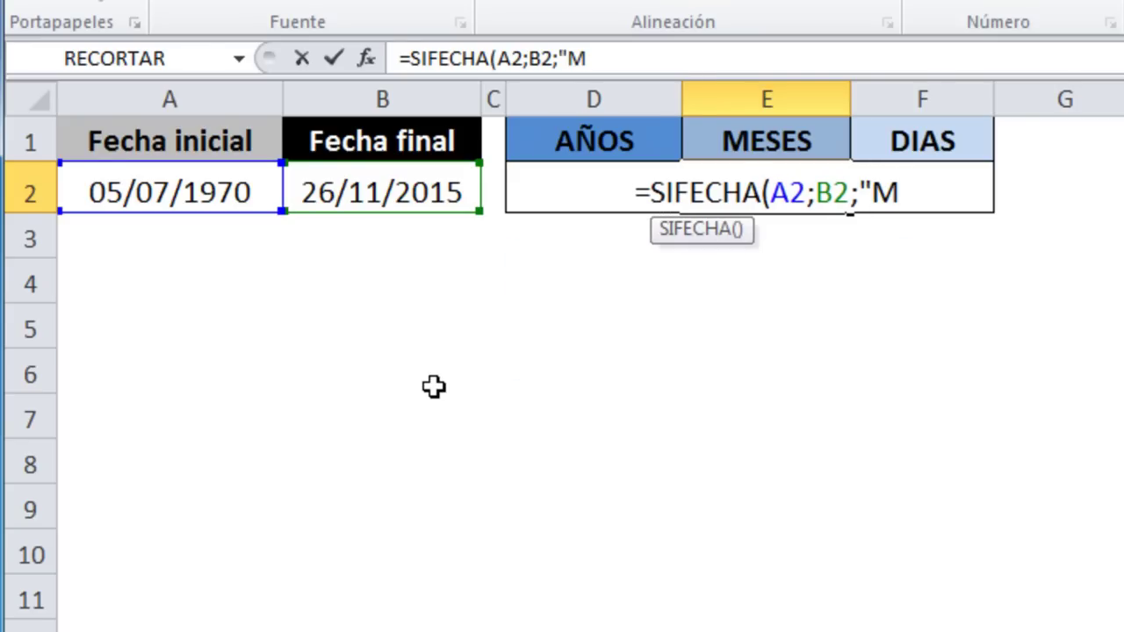
type("\"")
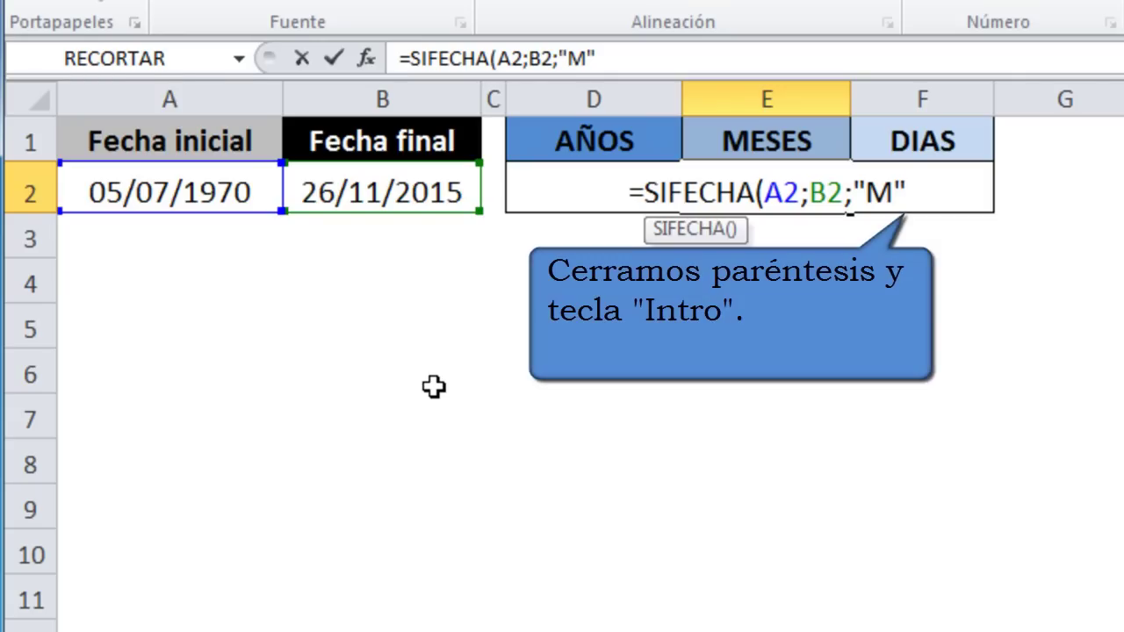
type(")")
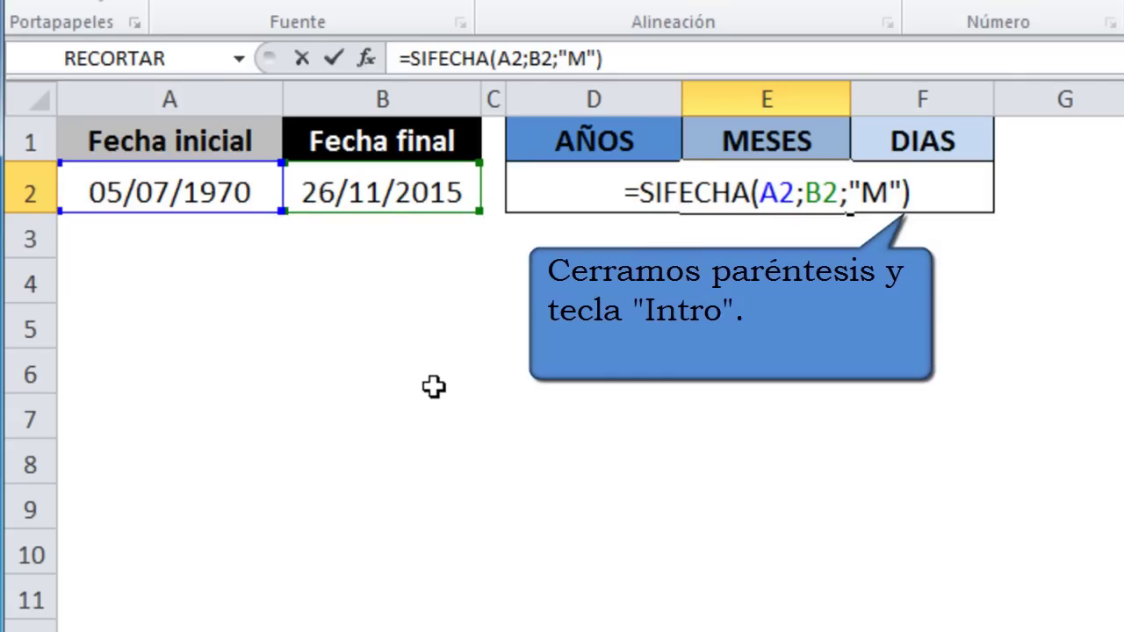
key("Return")
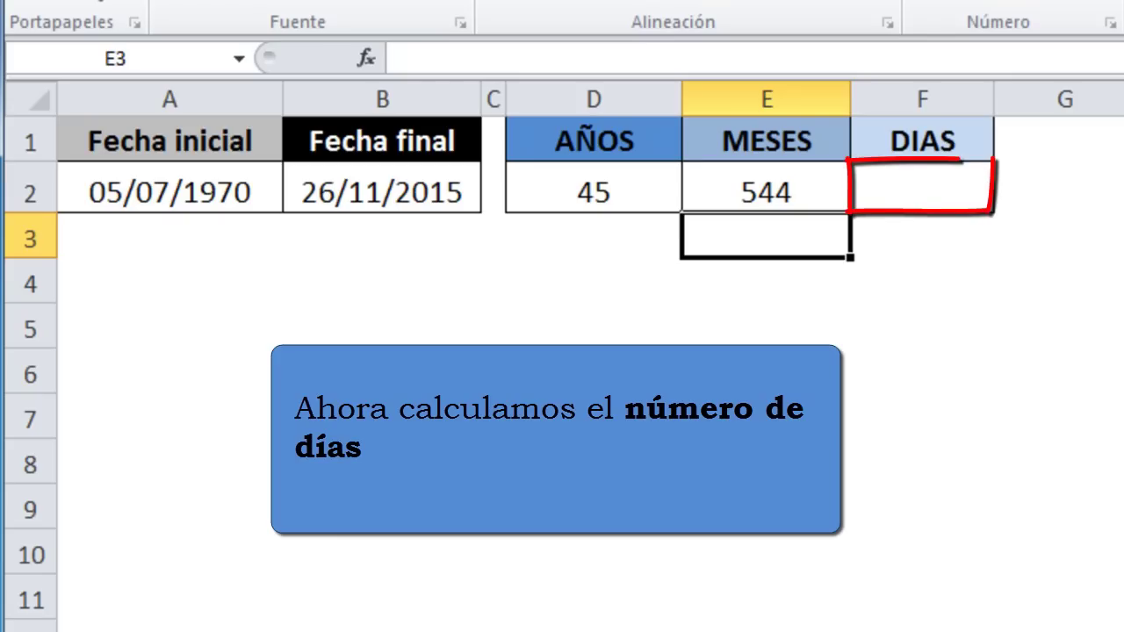
Step: Enter =SIFECHA(A2;B2;"D") in F2 to get 16580 total days
left_click(968, 178)
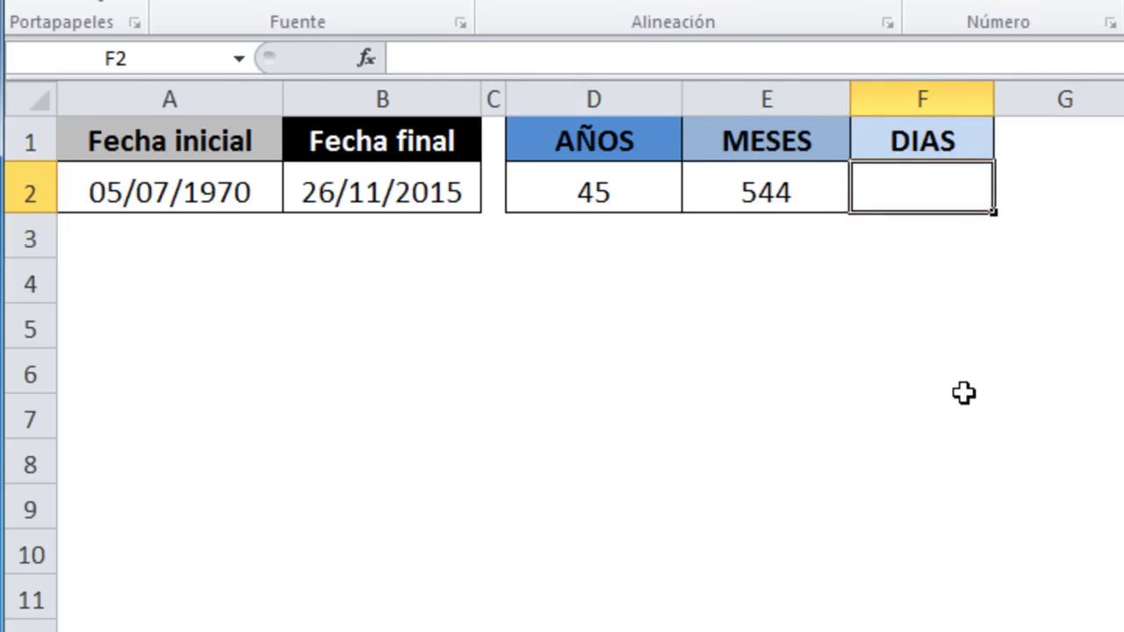
type("=SIFECHA")
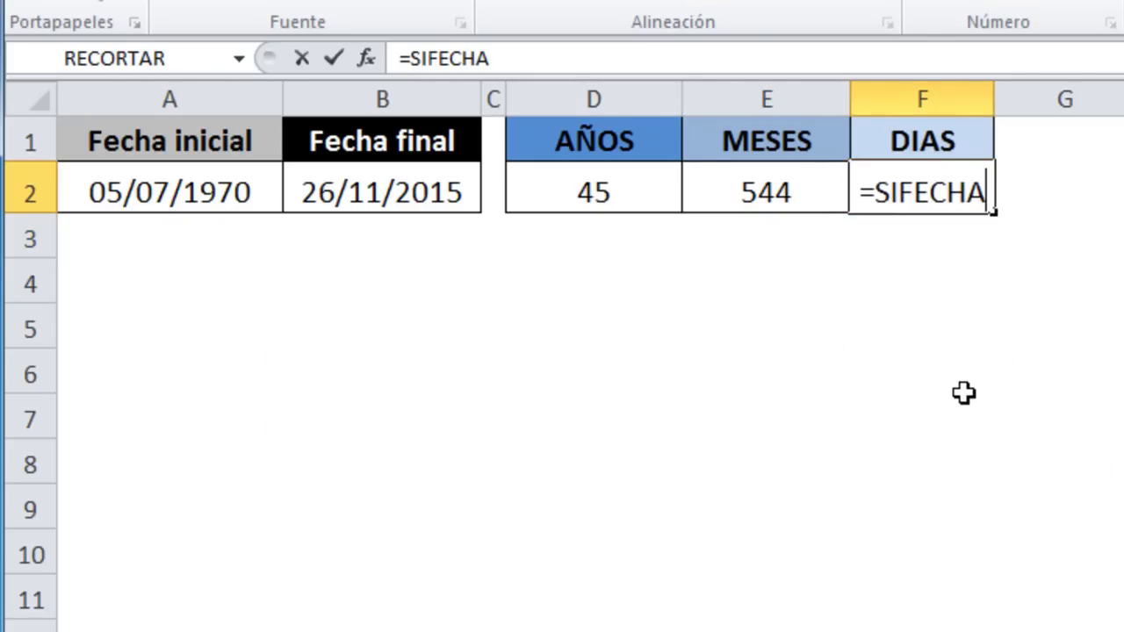
type("(")
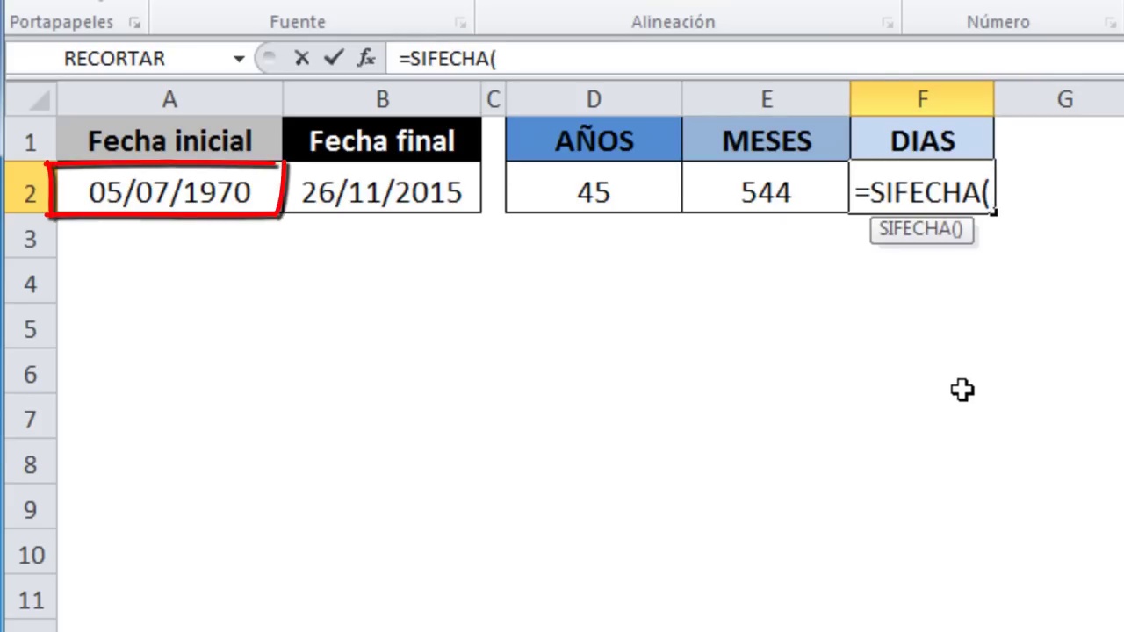
left_click(182, 186)
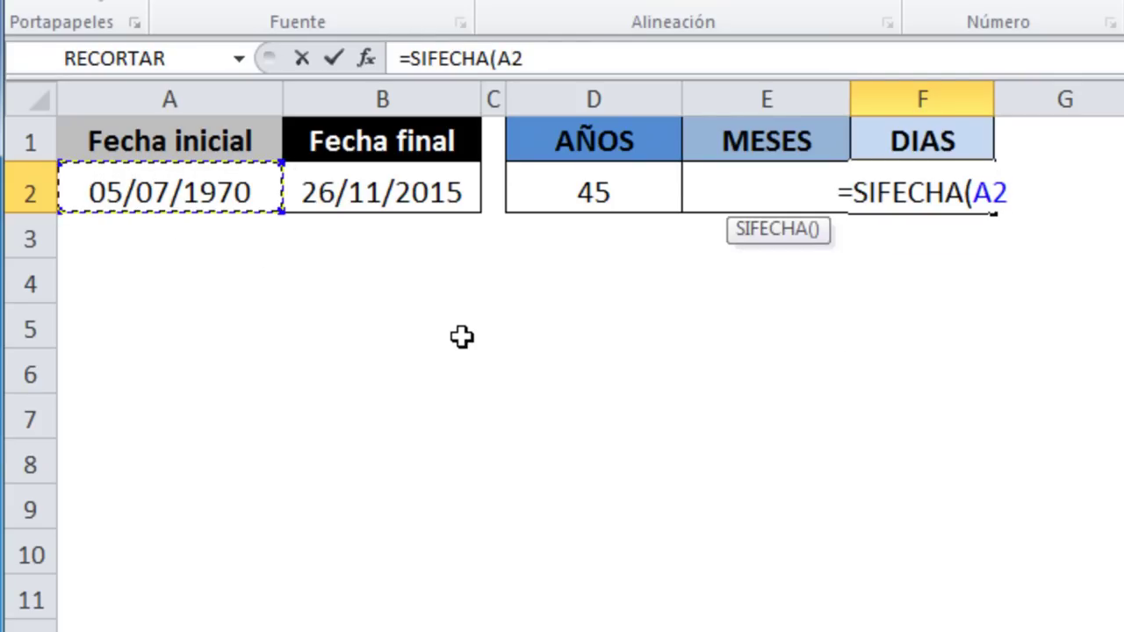
type(";")
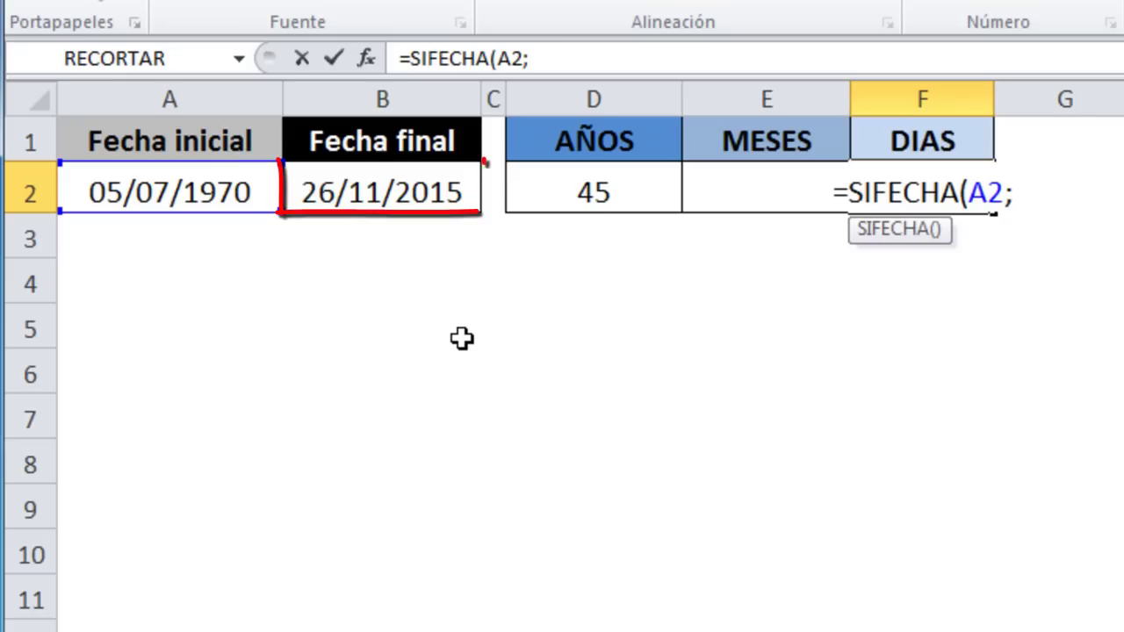
left_click(387, 187)
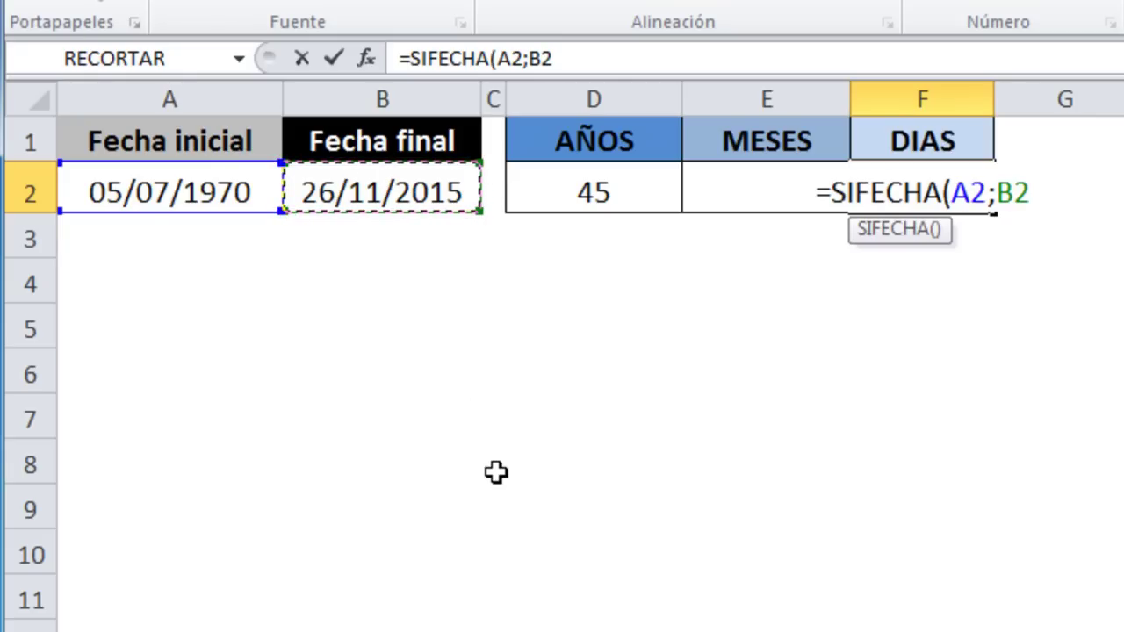
type(";")
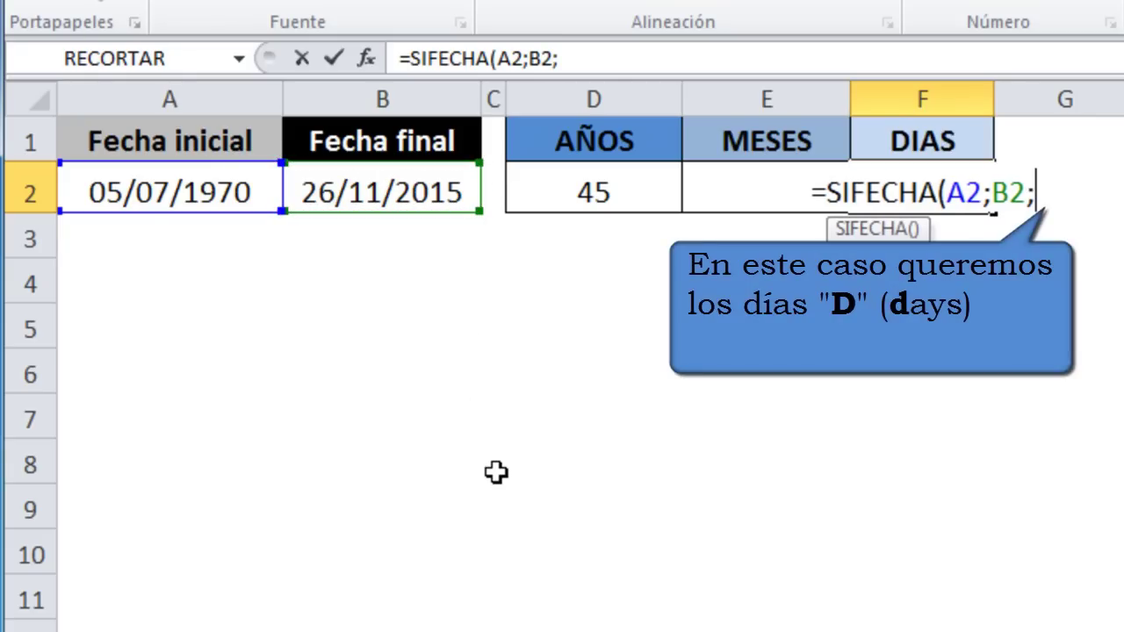
type("\"")
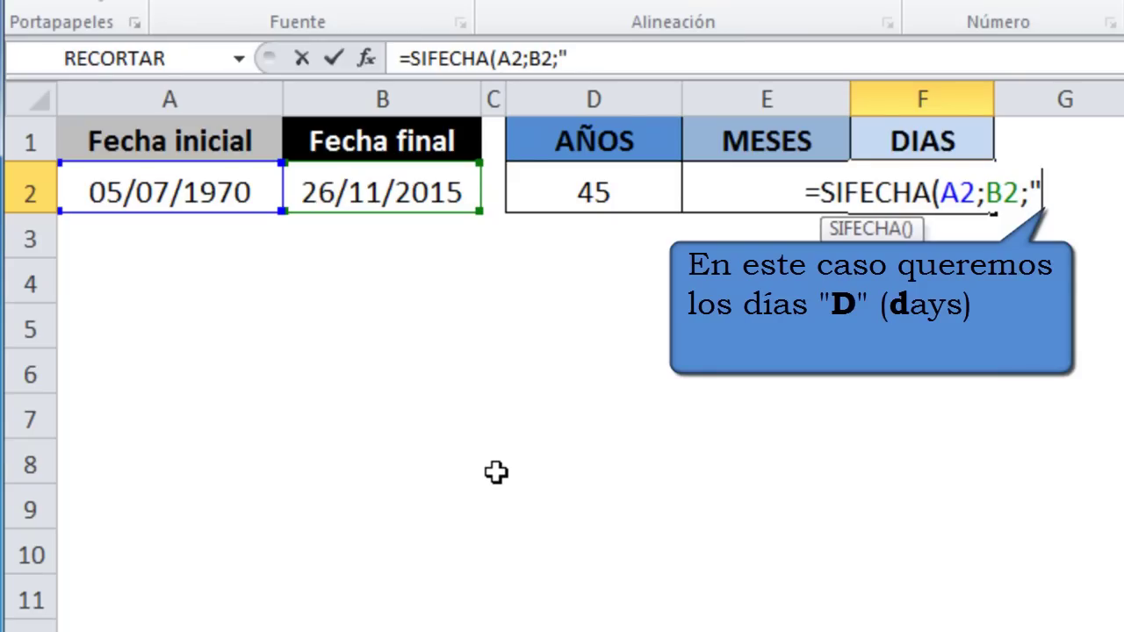
type("D")
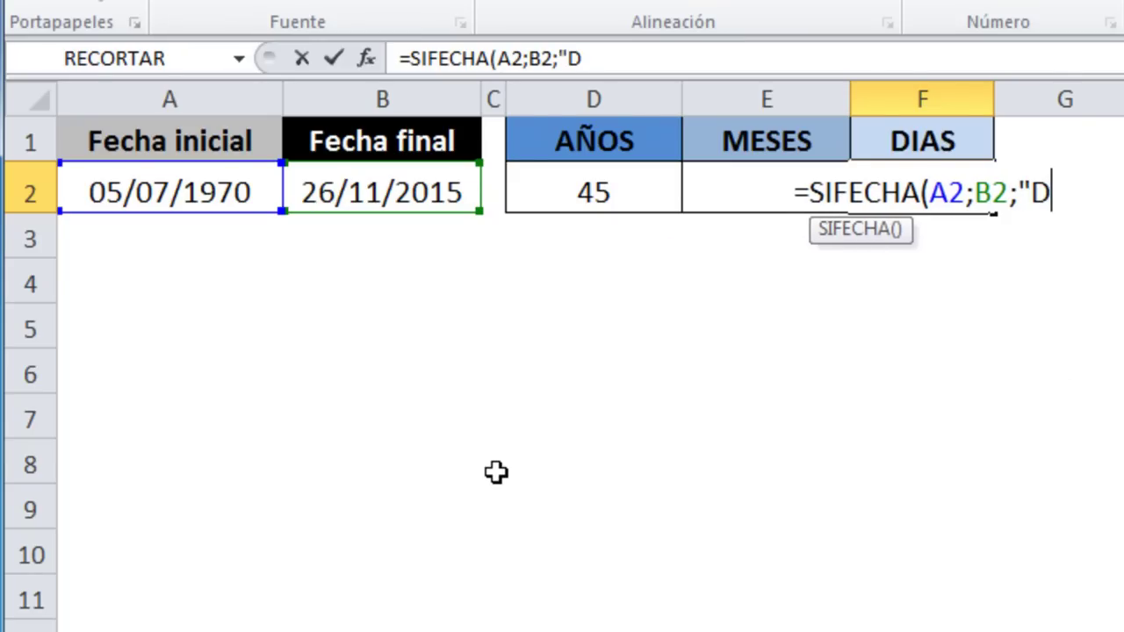
type("\")")
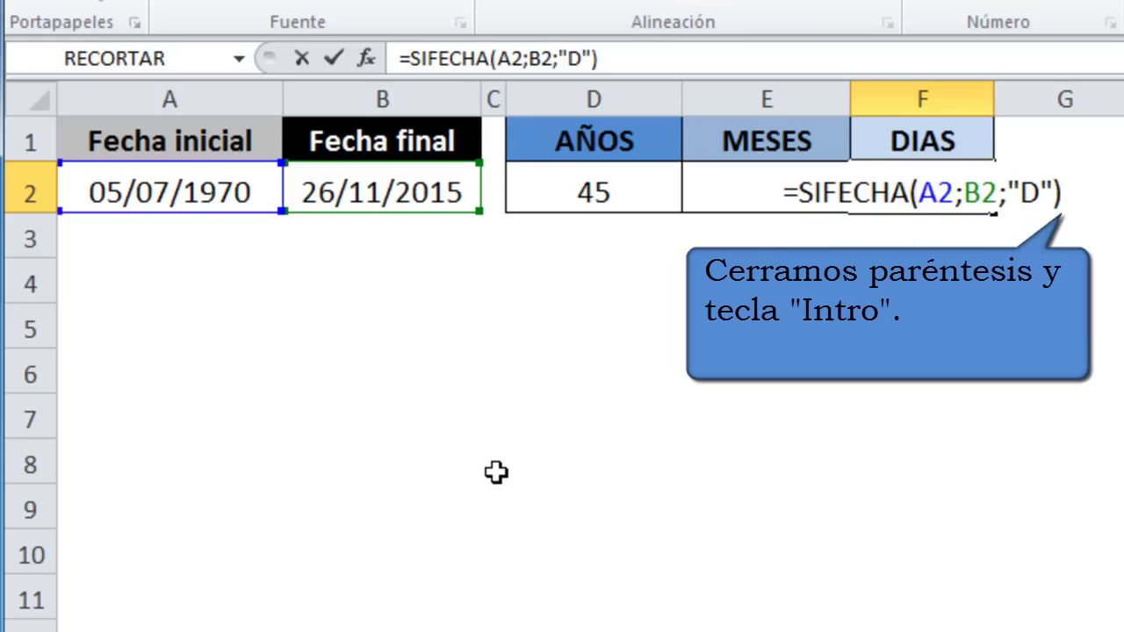
key("Return")
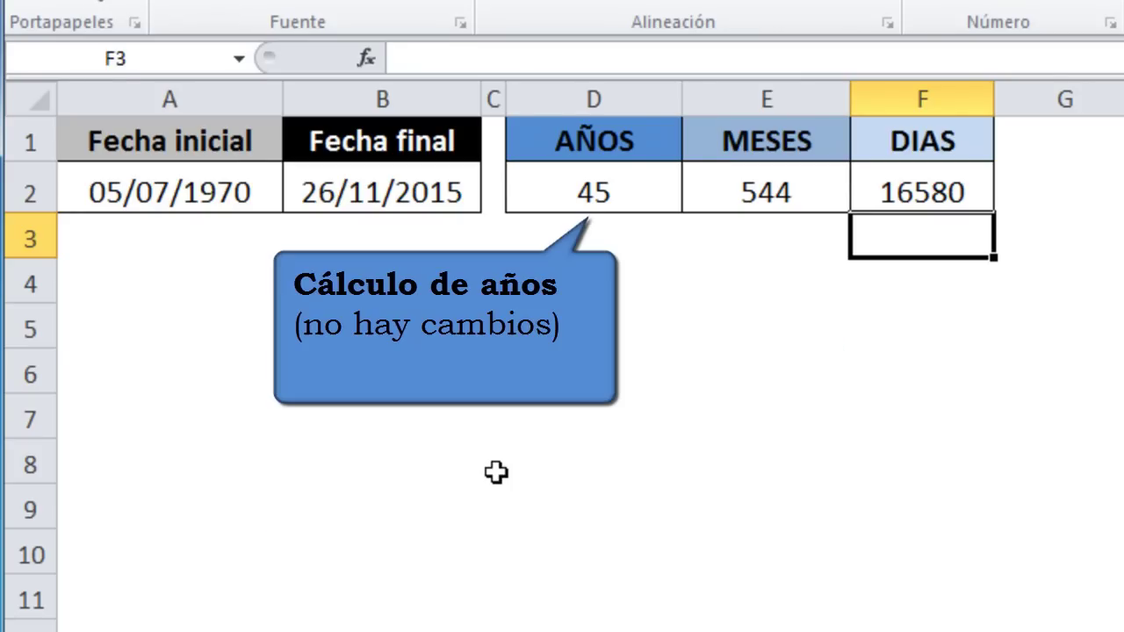
Step: Check the D2 and E2 formulas, then change E2's unit from "M" to "YM"
left_click(496, 472)
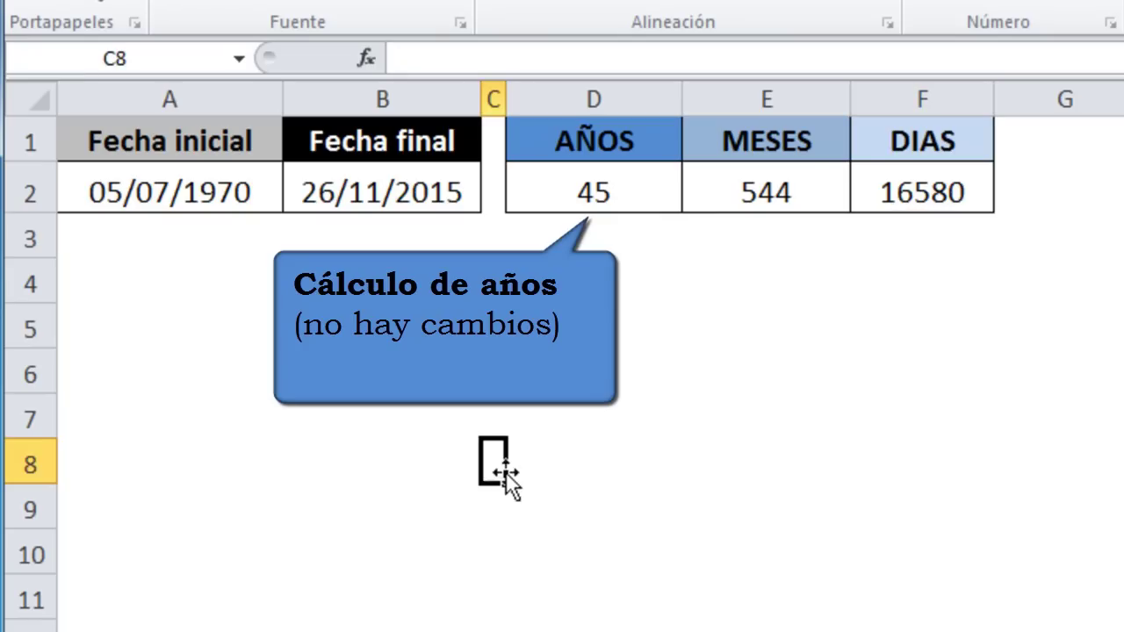
left_click(580, 202)
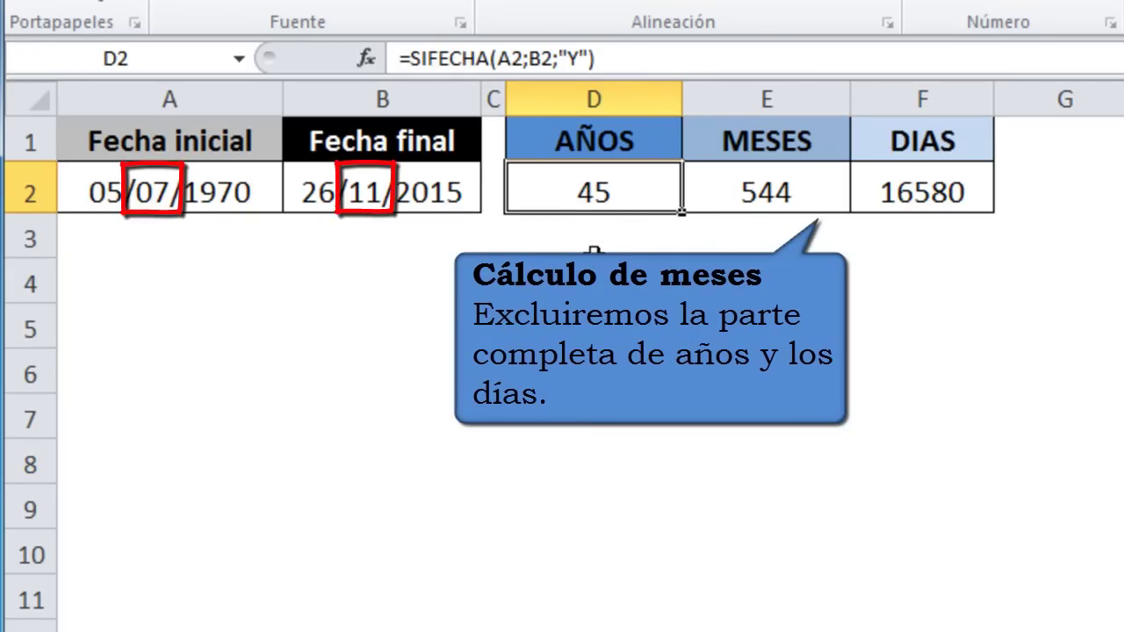
left_click(781, 191)
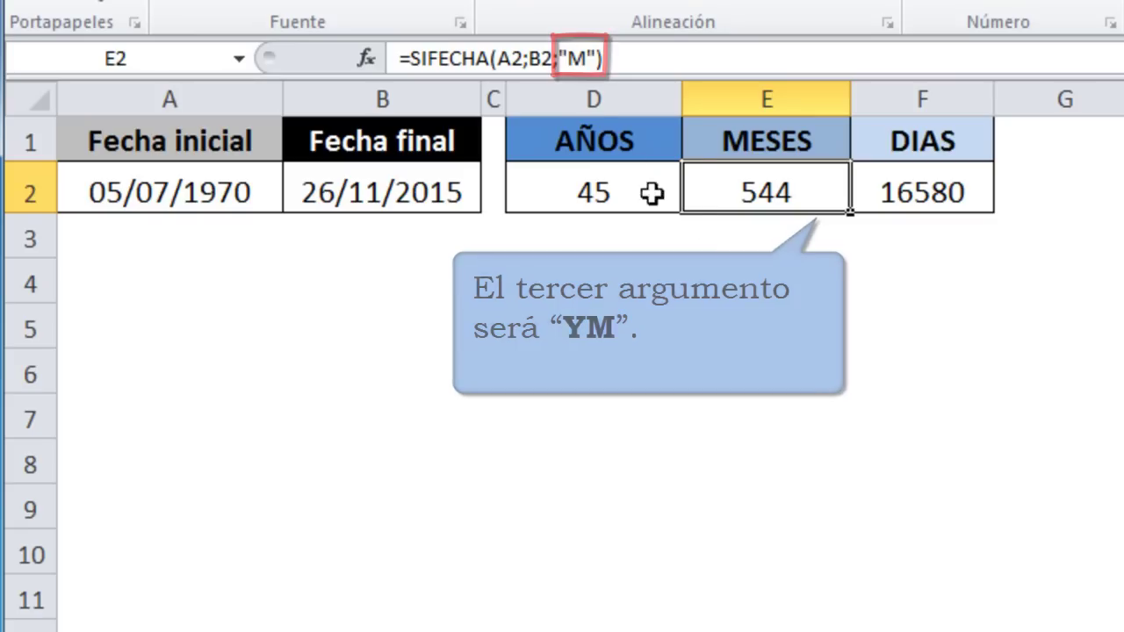
left_click(569, 58)
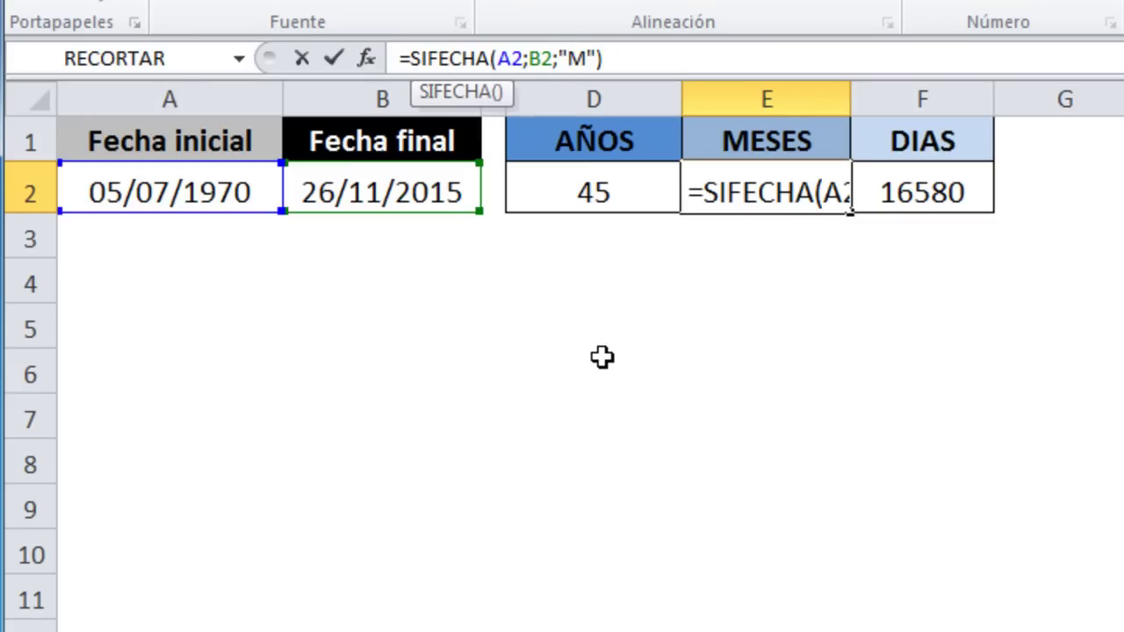
type("Y")
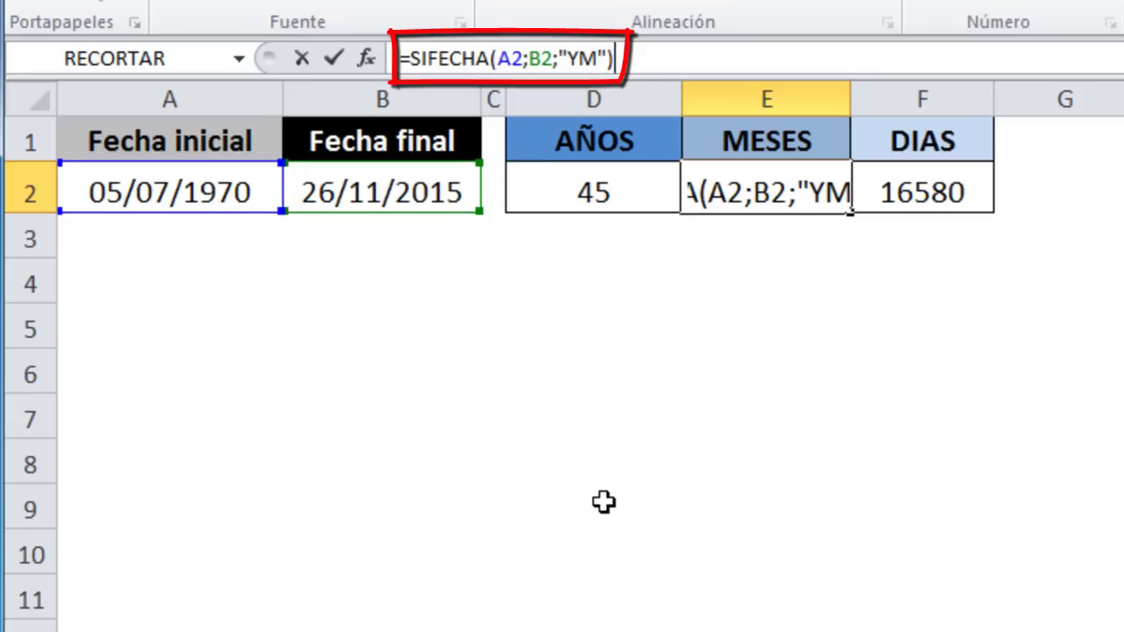
key("Return")
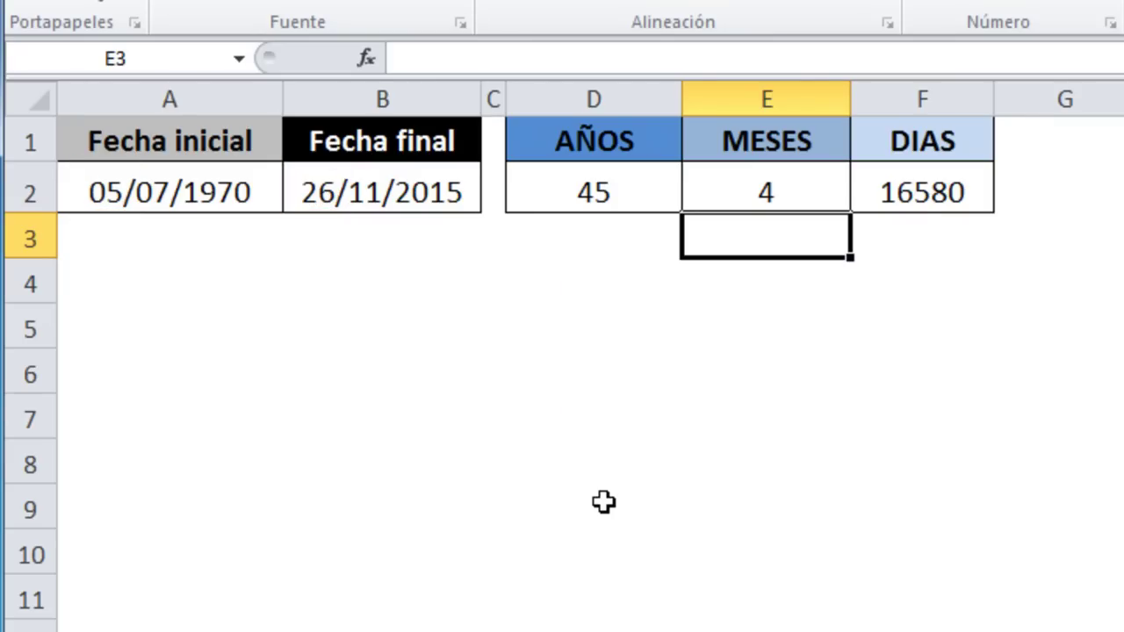
Step: Change the F2 formula's unit from "D" to "MD" for leftover days
left_click(942, 180)
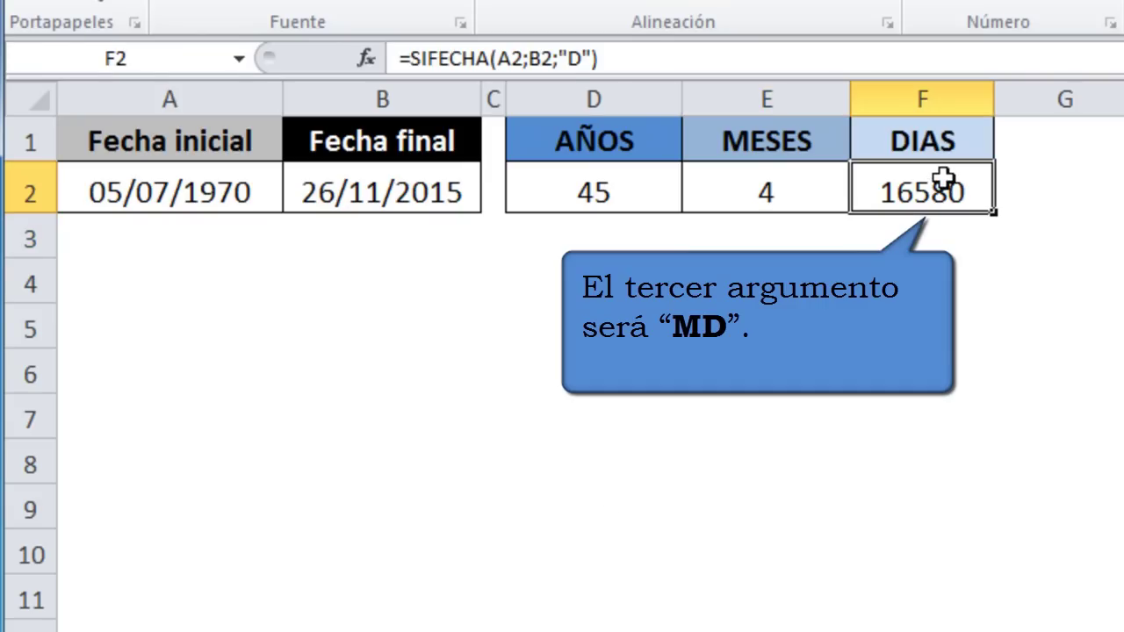
left_click(567, 58)
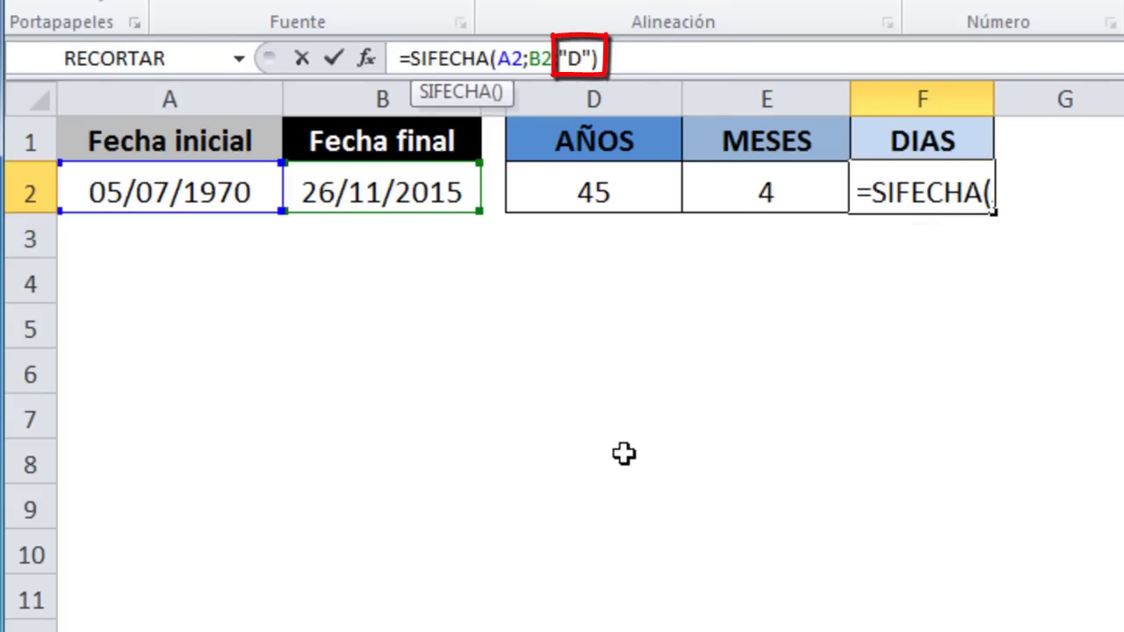
type("M")
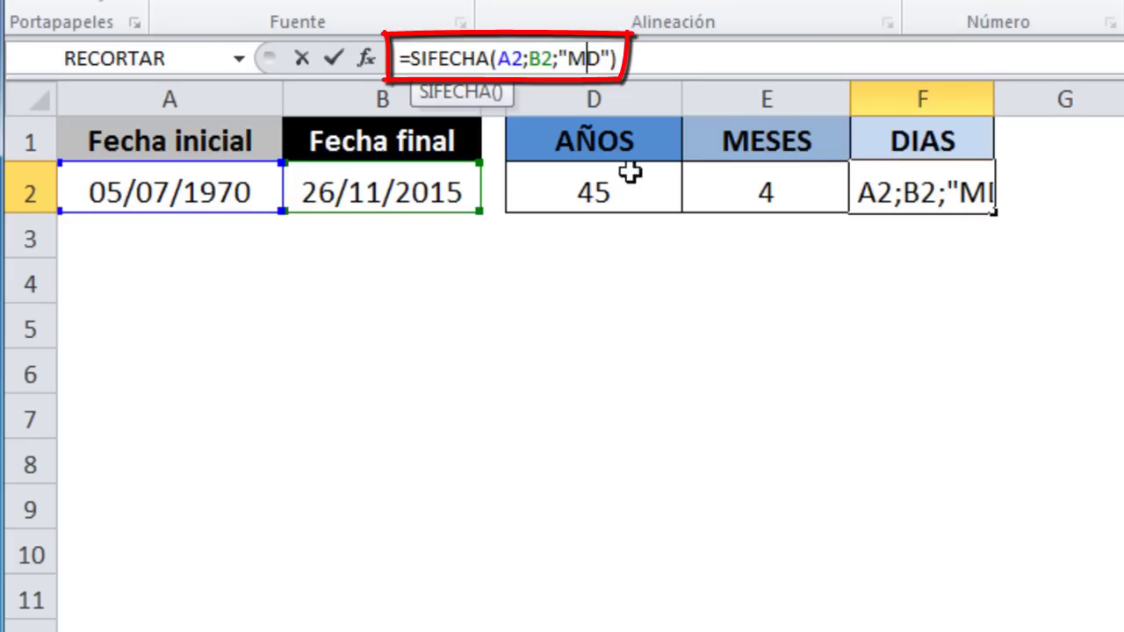
left_click(638, 62)
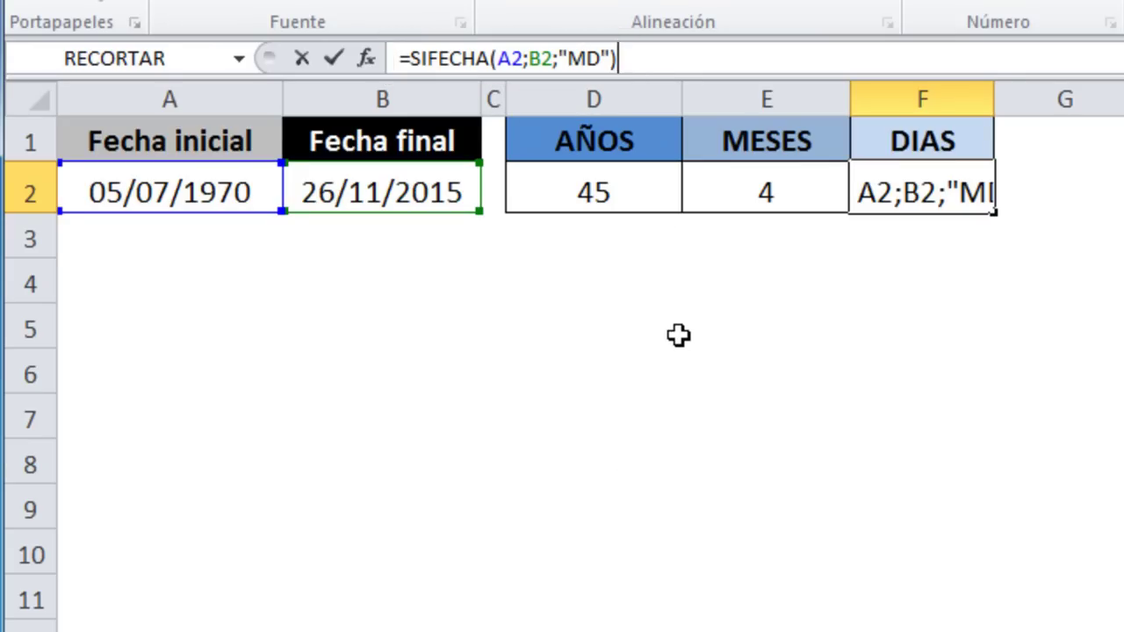
key("Return")
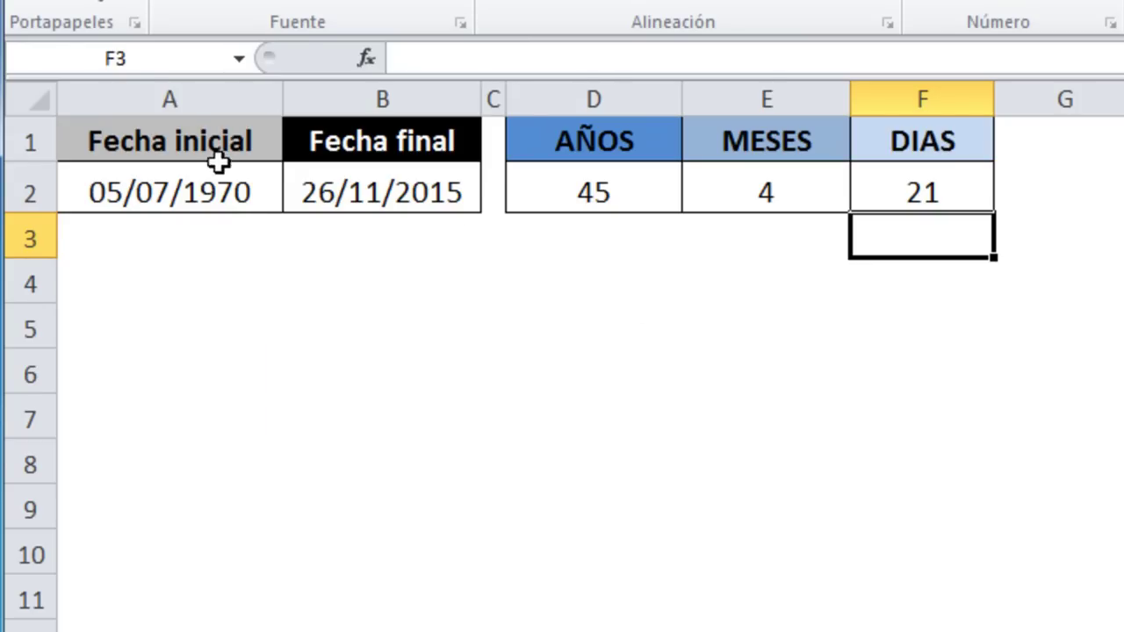
Step: Set the start date in A2 to 0
left_click(168, 189)
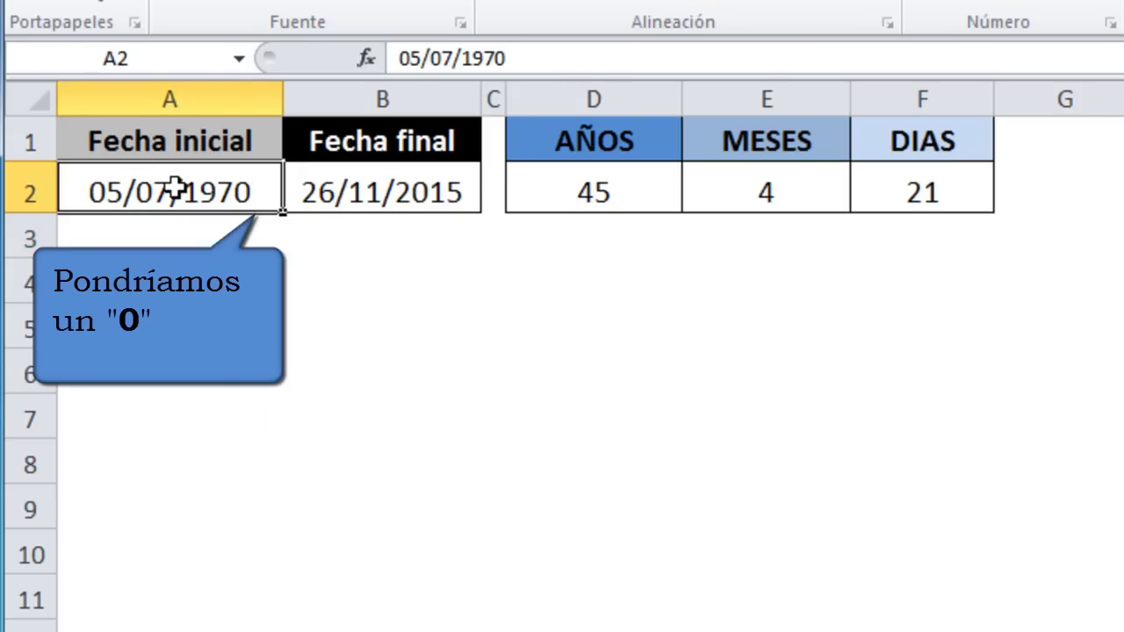
type("0")
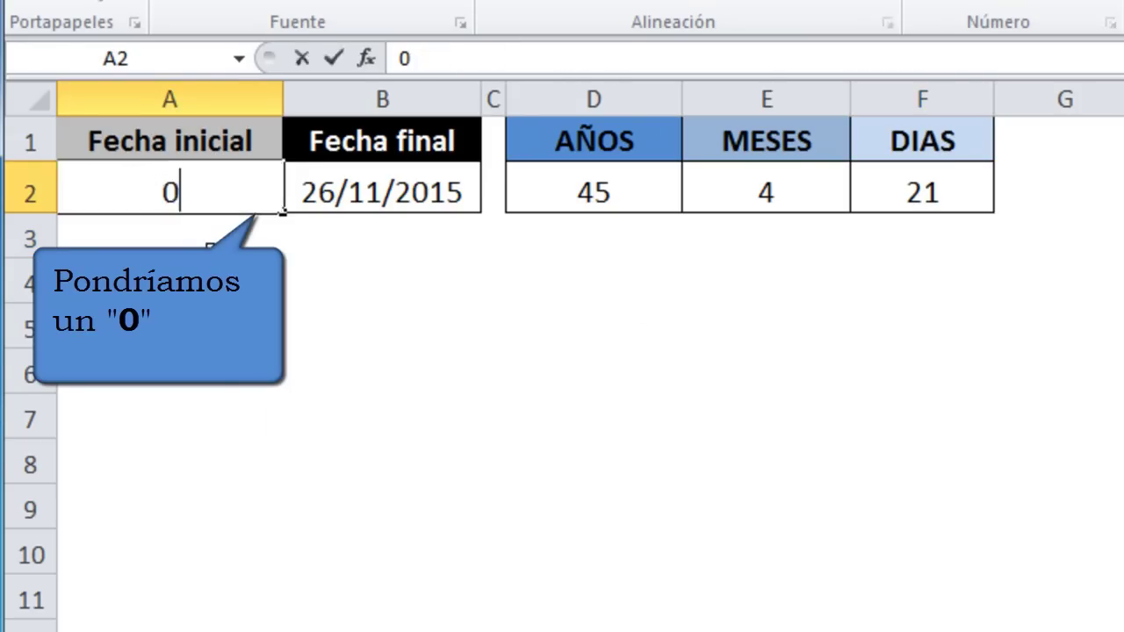
key("Return")
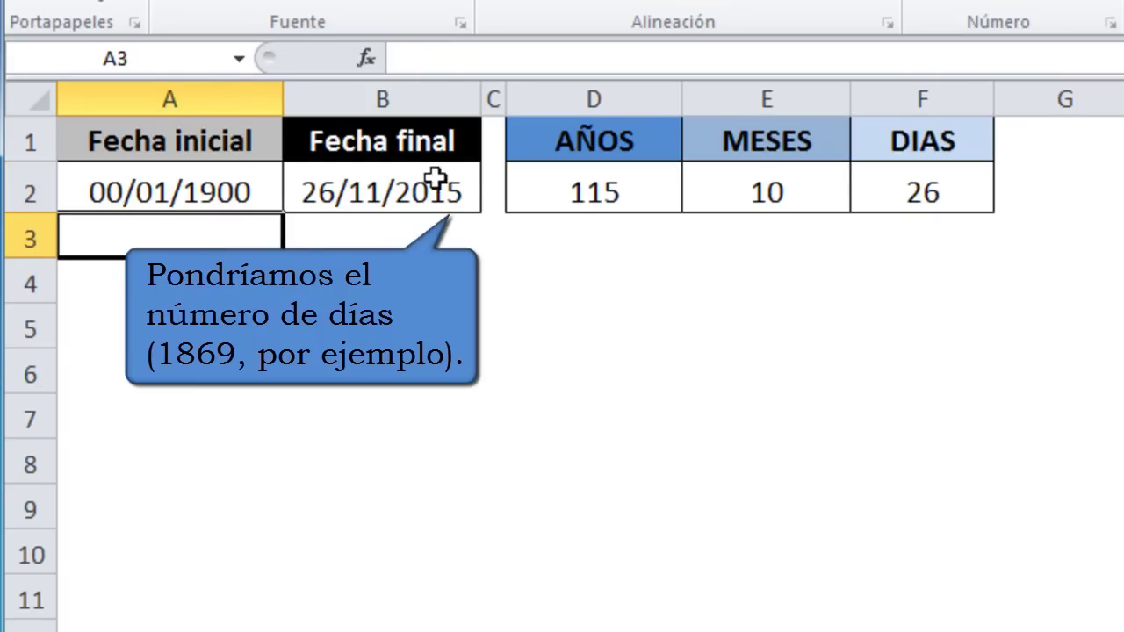
Step: Set the end date in B2 to 1869
left_click(409, 192)
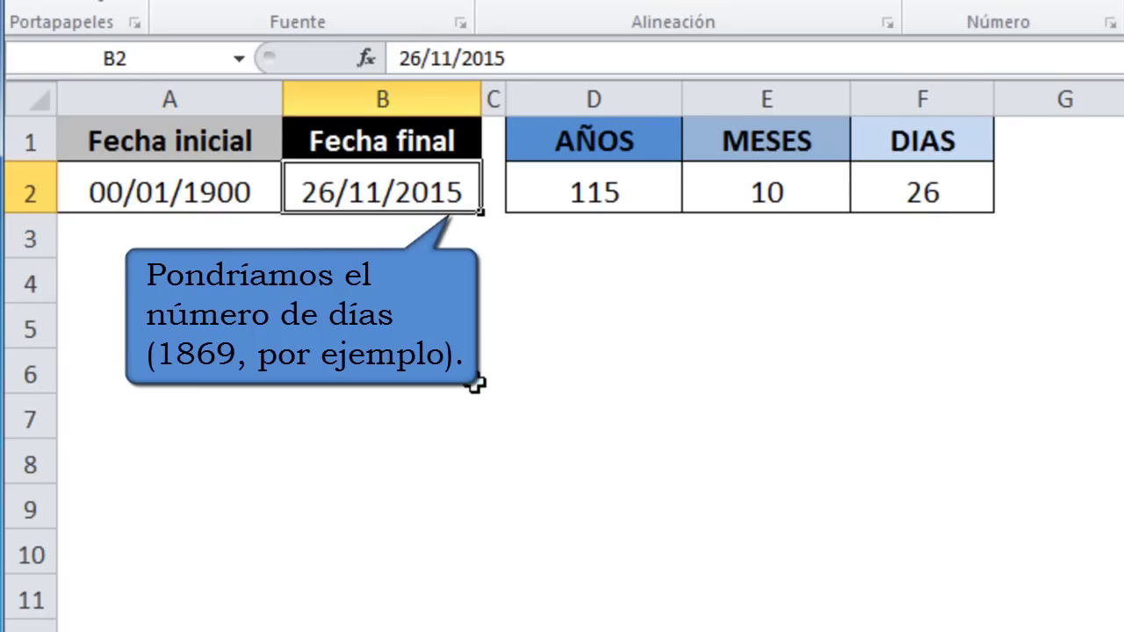
type("1869")
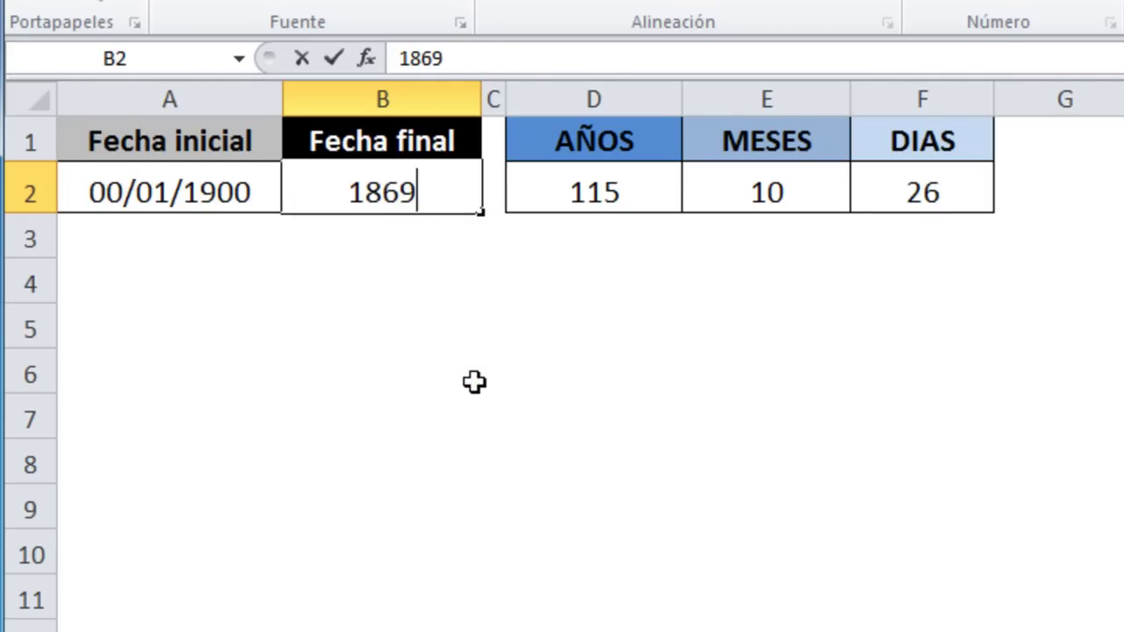
key("Return")
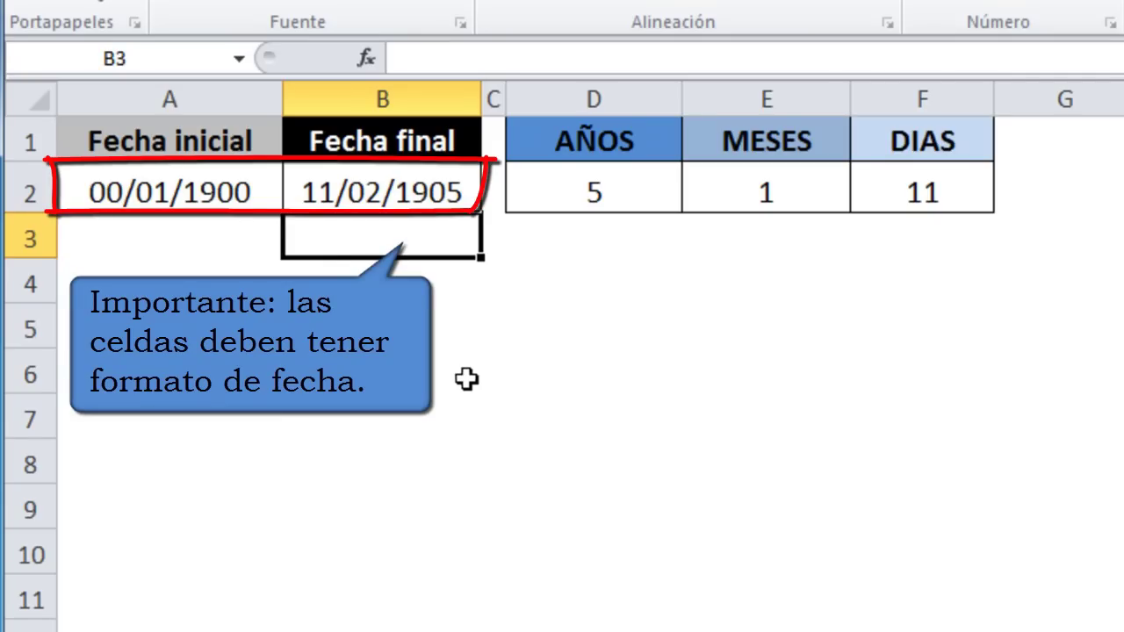
left_click(234, 186)
left_click_drag(278, 180, 319, 180)
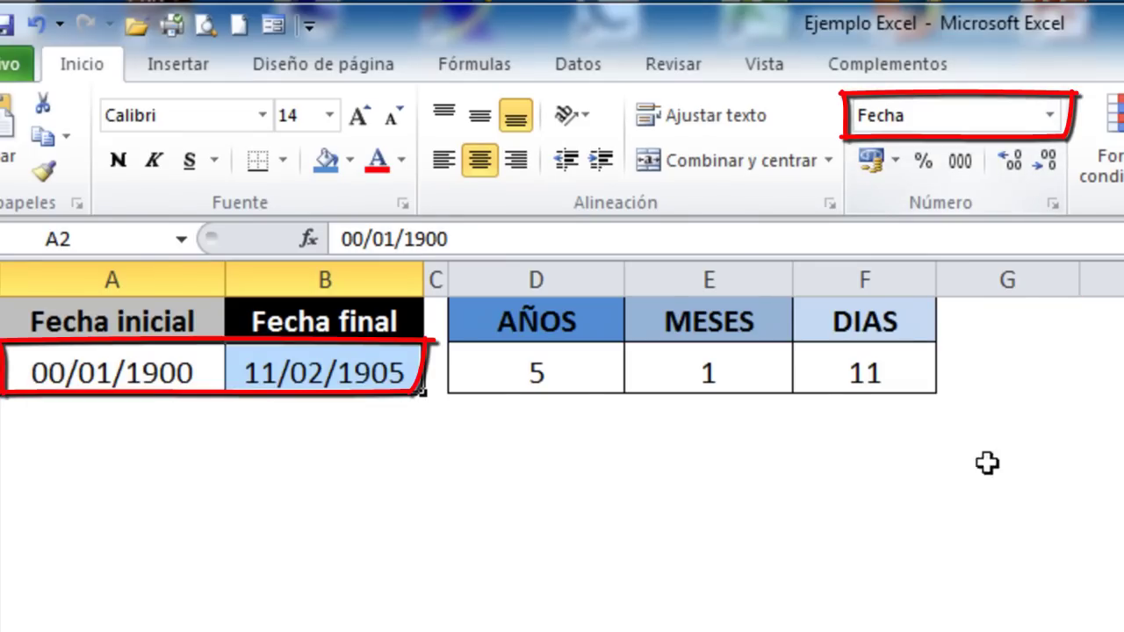
left_click(987, 498)
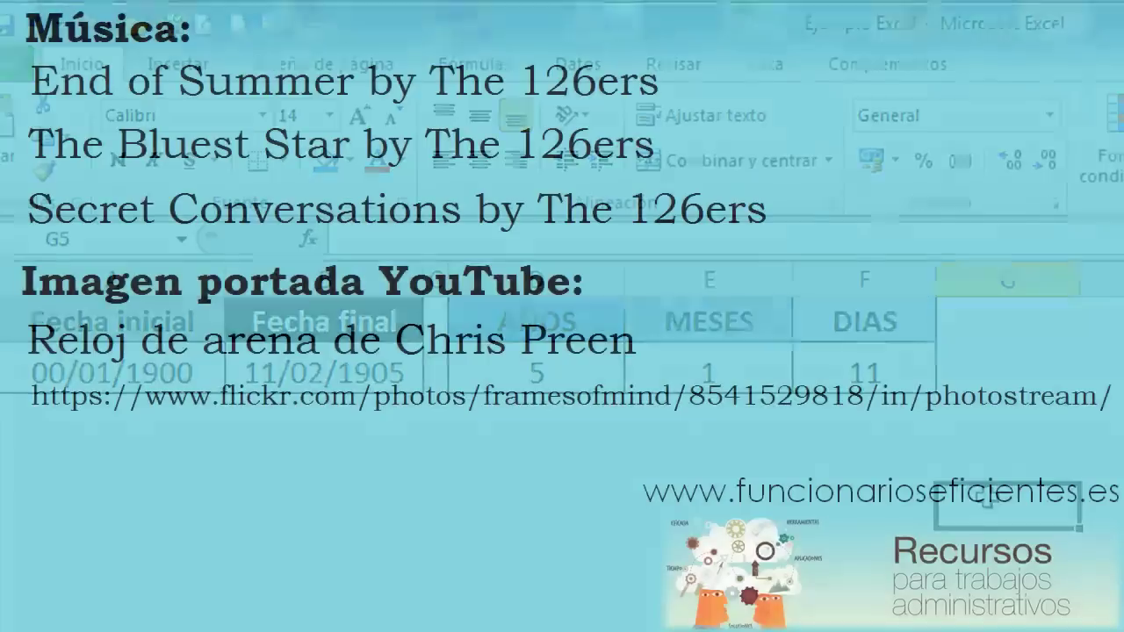